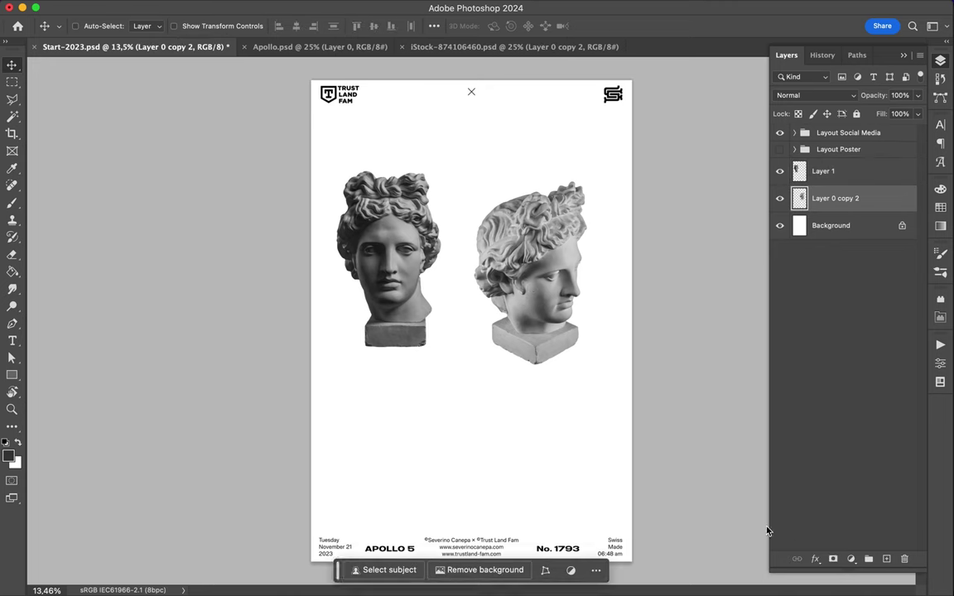
Add a clipped Levels adjustment that deepens the profile bust's shadows and midtones.
click(865, 426)
drag(751, 469, 773, 469)
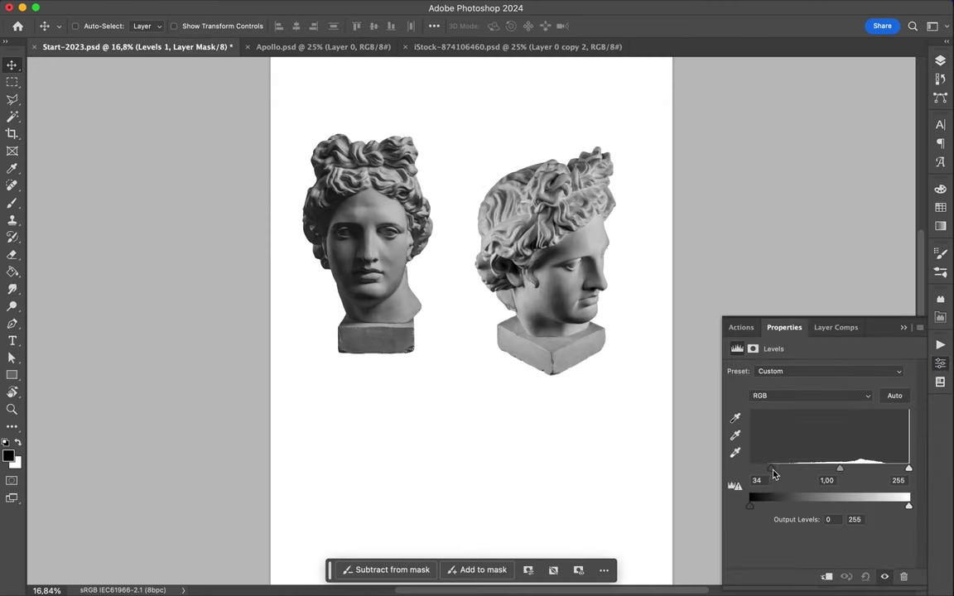
drag(841, 469, 845, 468)
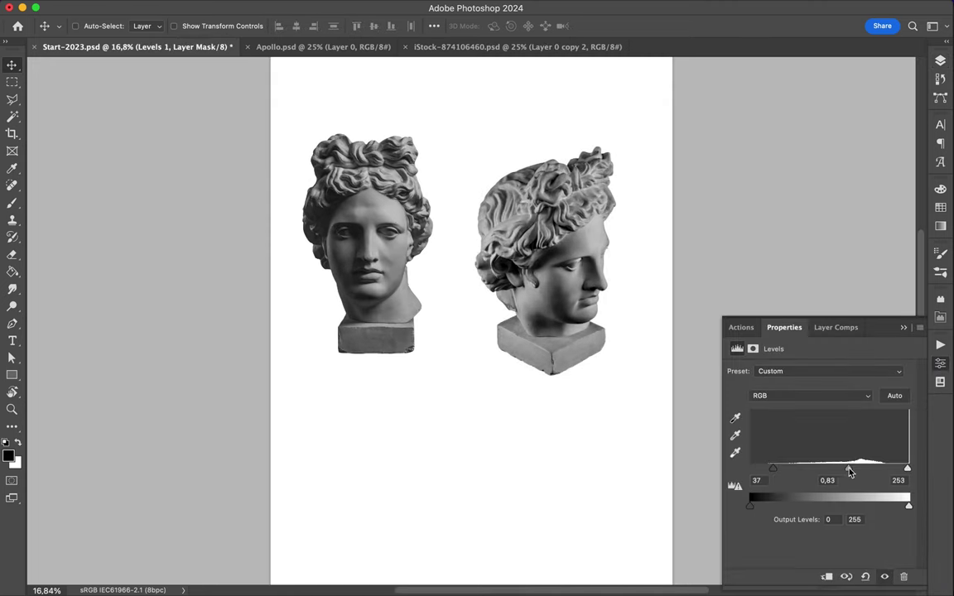
key(super+alt+shift+e)
alt+click(861, 226)
Add a clipped Levels adjustment that darkens the front-facing bust.
click(851, 559)
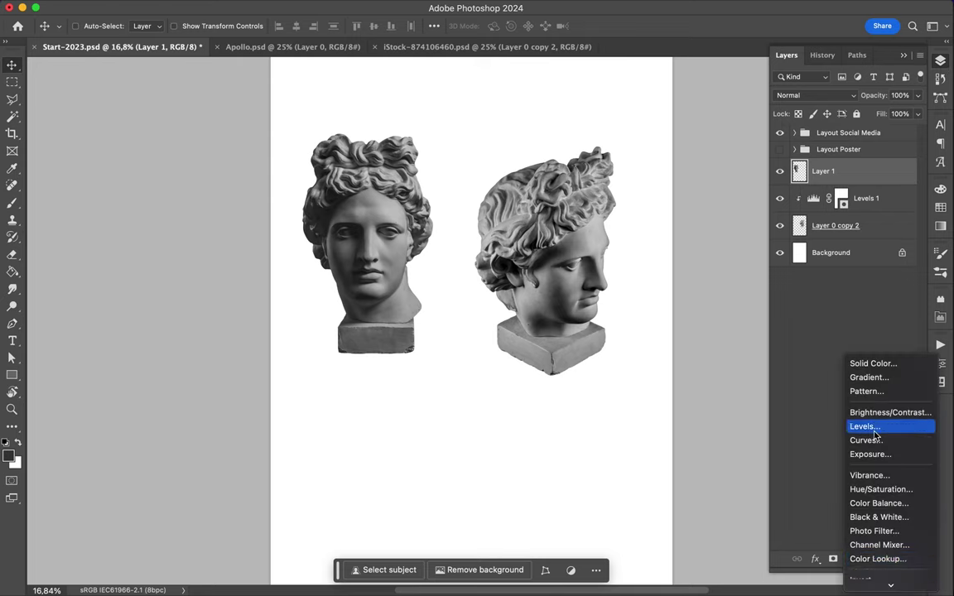
click(865, 426)
drag(918, 469, 895, 469)
alt+click(867, 200)
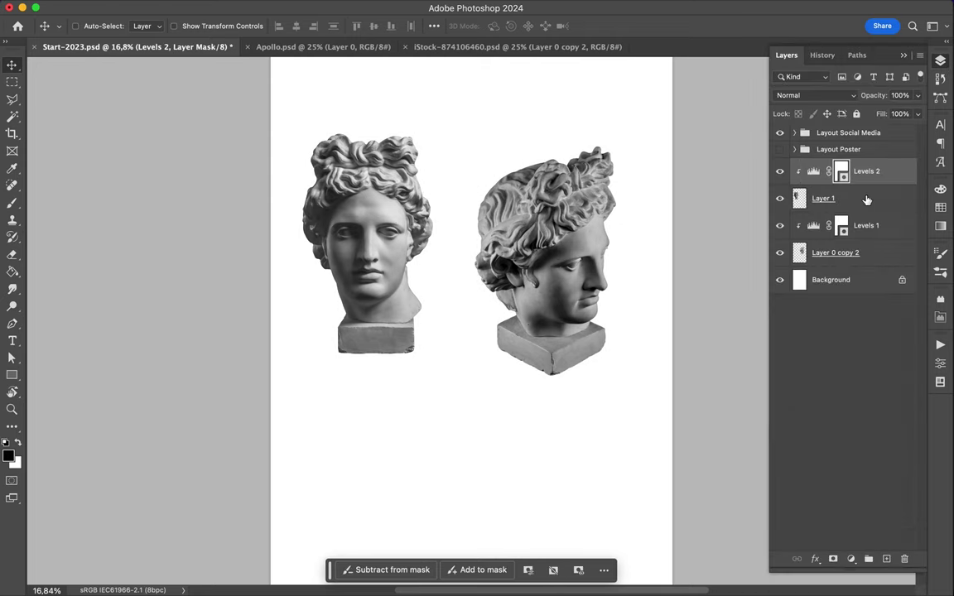
Merge each Levels adjustment down into its bust layer.
key(super+e)
click(862, 199)
key(super+e)
click(861, 170)
Enlarge the front-facing bust and reposition the busts on the poster.
key(super+0)
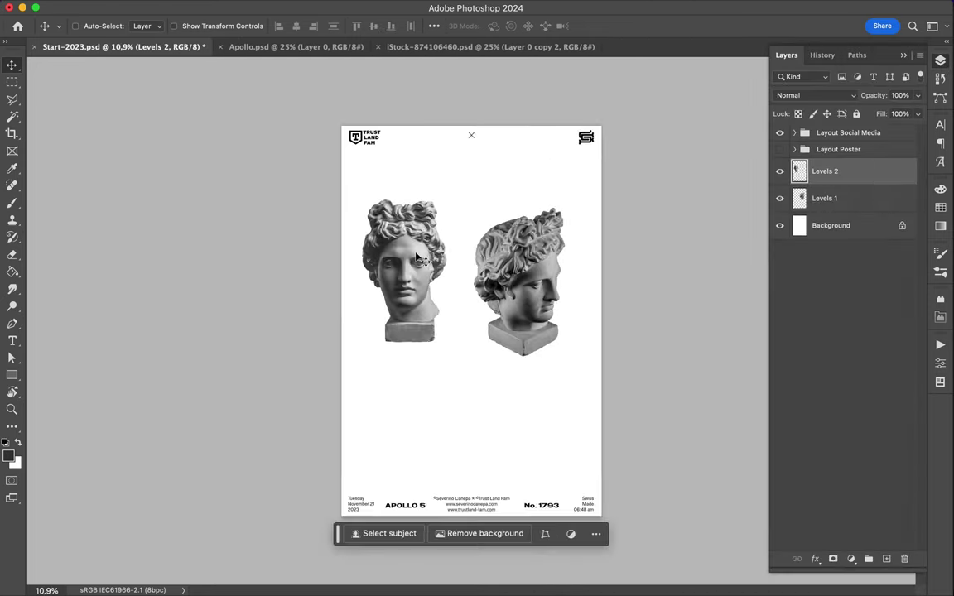
key(super+t)
drag(491, 356, 549, 422)
key(Return)
drag(351, 335, 316, 298)
Merge the remaining adjustment into the front bust.
click(821, 171)
double_click(821, 171)
click(941, 60)
key(super+e)
Scale the front bust up to about 158% so it overlaps the profile bust.
key(super+t)
drag(433, 354, 508, 479)
key(Return)
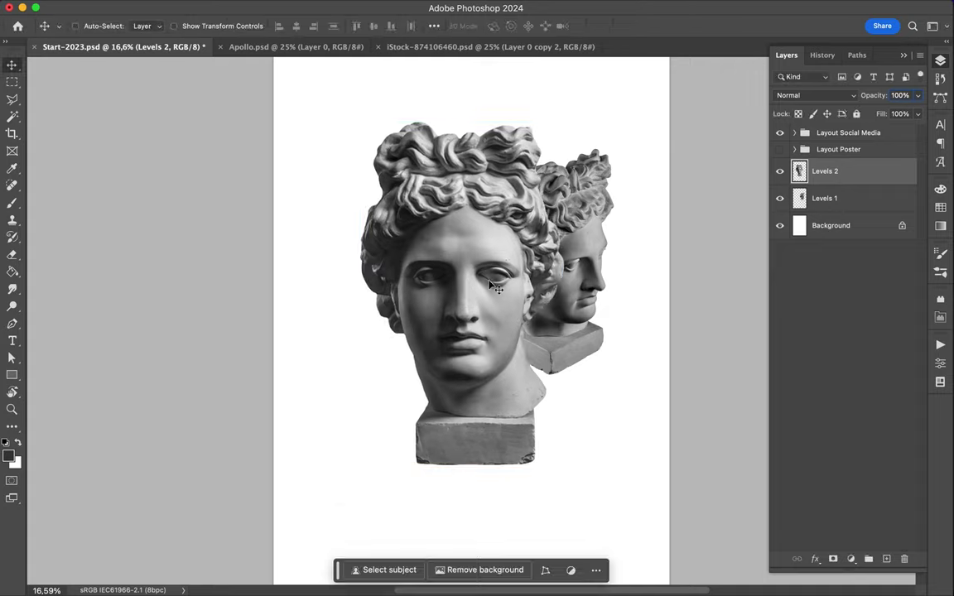
scroll(436, 398, up, 5)
scroll(437, 398, down, 5)
key(l)
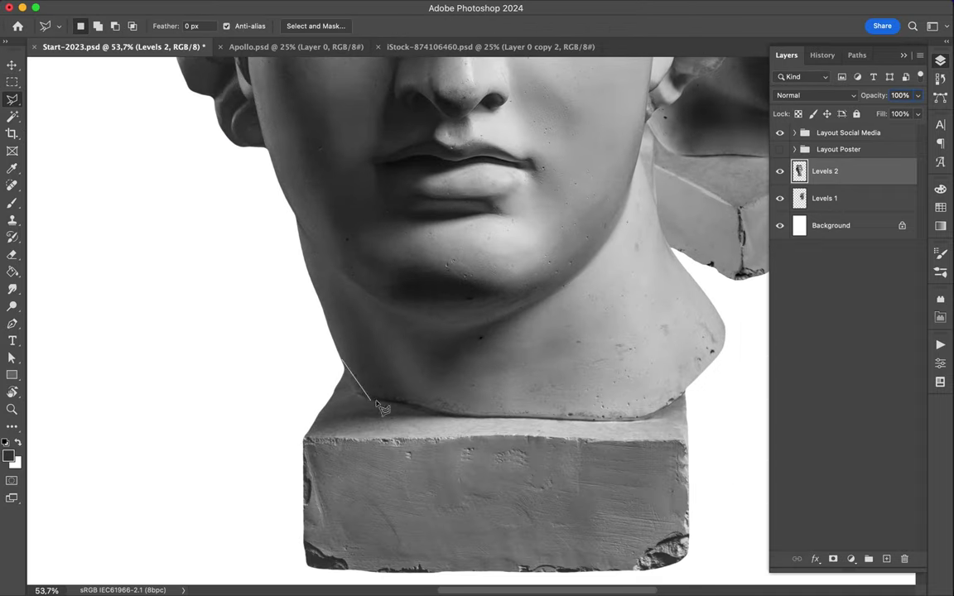
Trace the front bust's square plinth with the Magnetic Lasso.
key(shift+l)
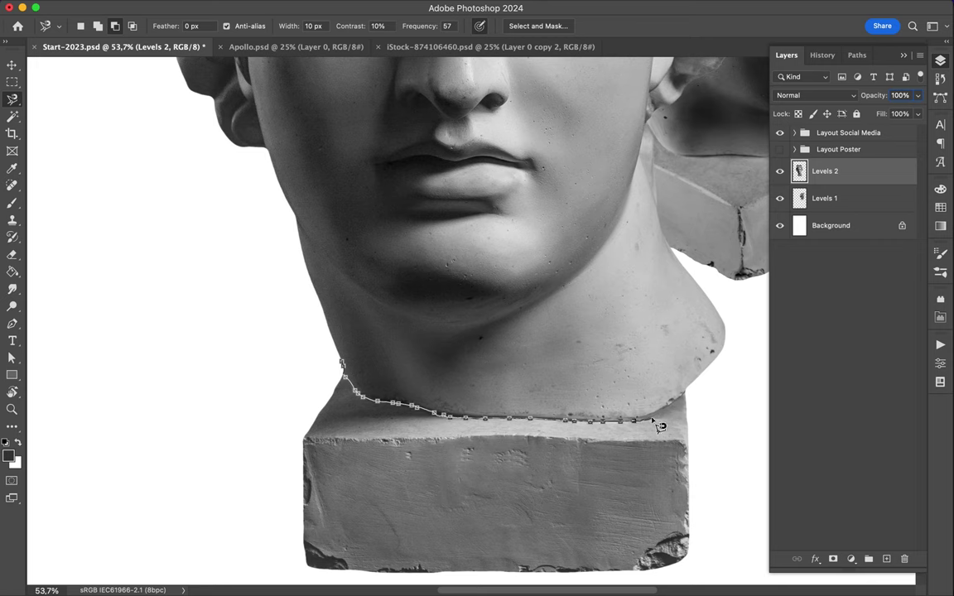
double_click(285, 431)
scroll(377, 474, down, 3)
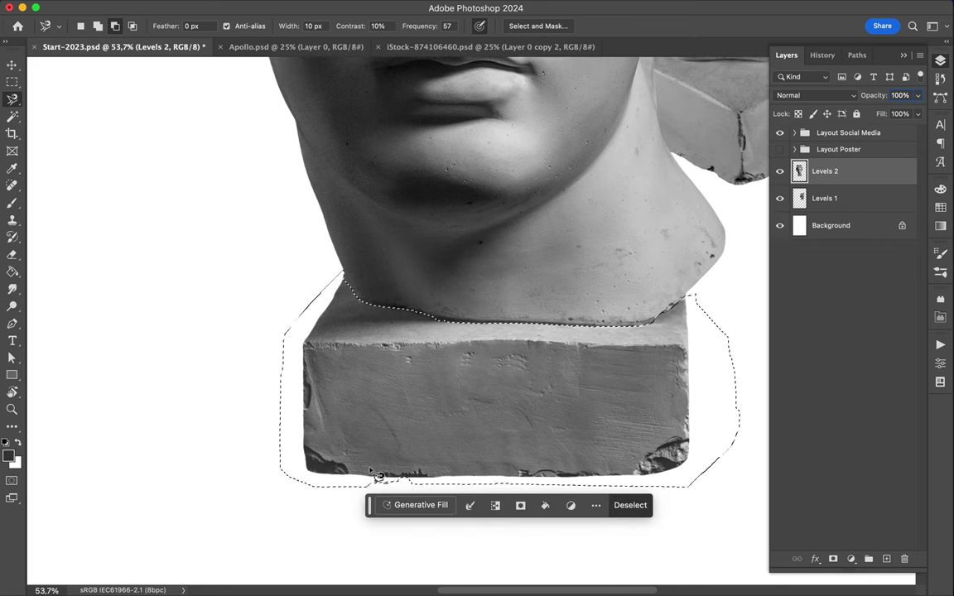
scroll(483, 365, up, 3)
scroll(434, 302, up, 4)
scroll(205, 153, down, 15)
scroll(417, 317, up, 12)
scroll(416, 317, down, 9)
Subtract the neck area from the plinth selection.
click(309, 476)
scroll(405, 485, up, 5)
click(338, 196)
key(Escape)
alt+click(166, 150)
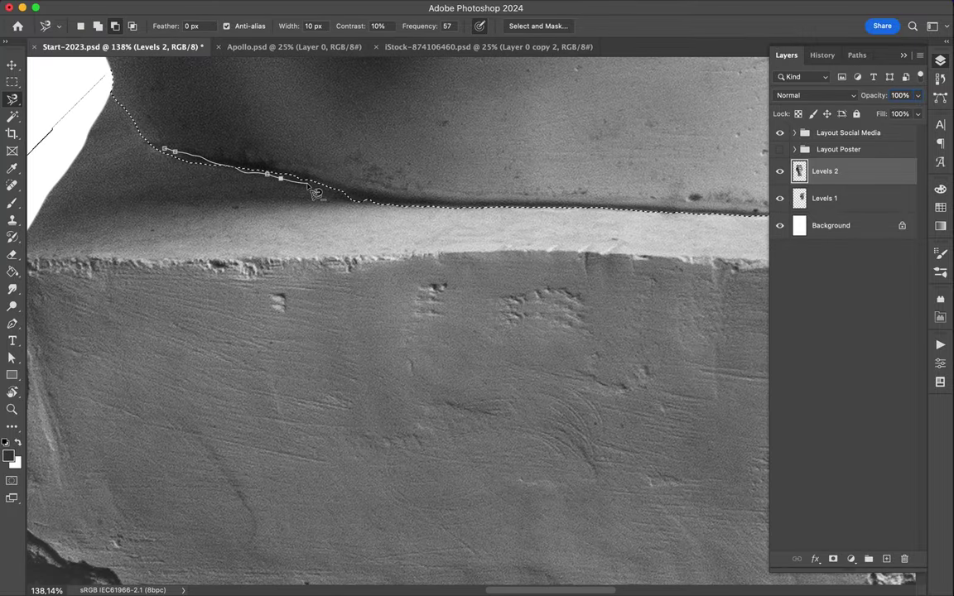
double_click(418, 208)
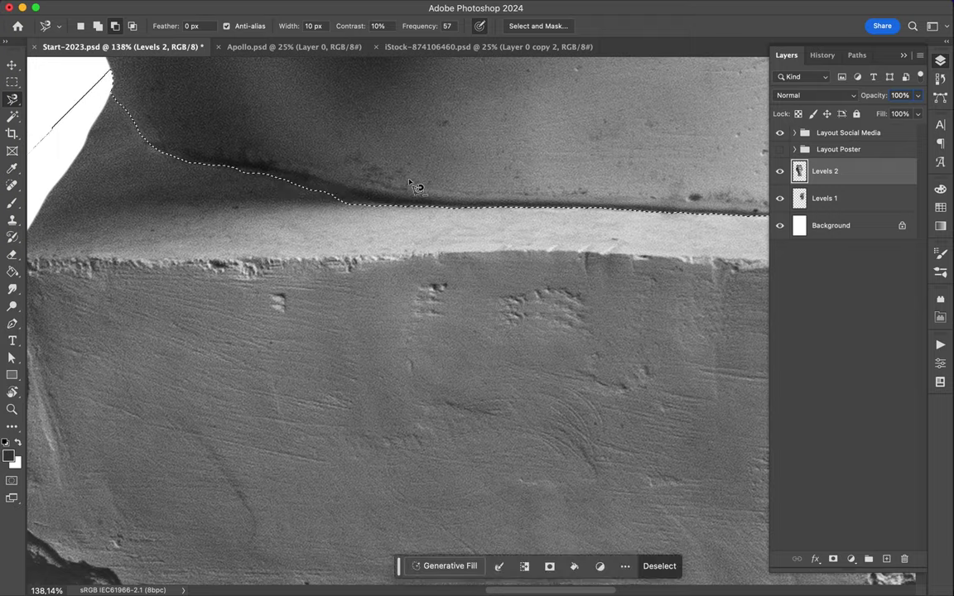
Copy the plinth onto its own layer and pull it down away from the neck.
key(v)
scroll(387, 257, down, 4)
scroll(390, 257, down, 5)
key(ctrl+j)
drag(448, 398, 447, 373)
key(ctrl+d)
Erase the neck remnants with a hard round Eraser brush.
scroll(447, 331, up, 6)
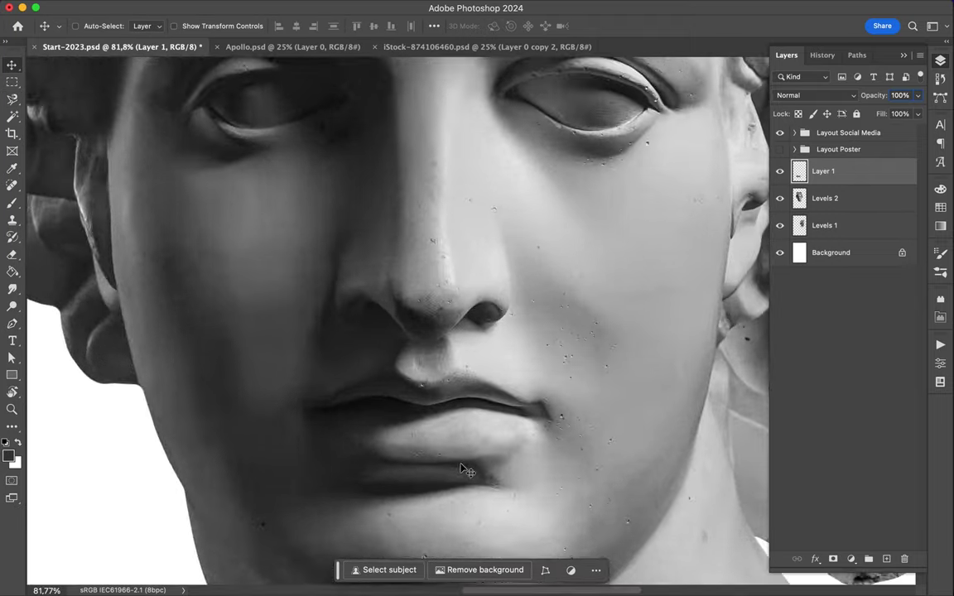
key(e)
right_click(346, 201)
double_click(389, 394)
key(alt+bracketleft)
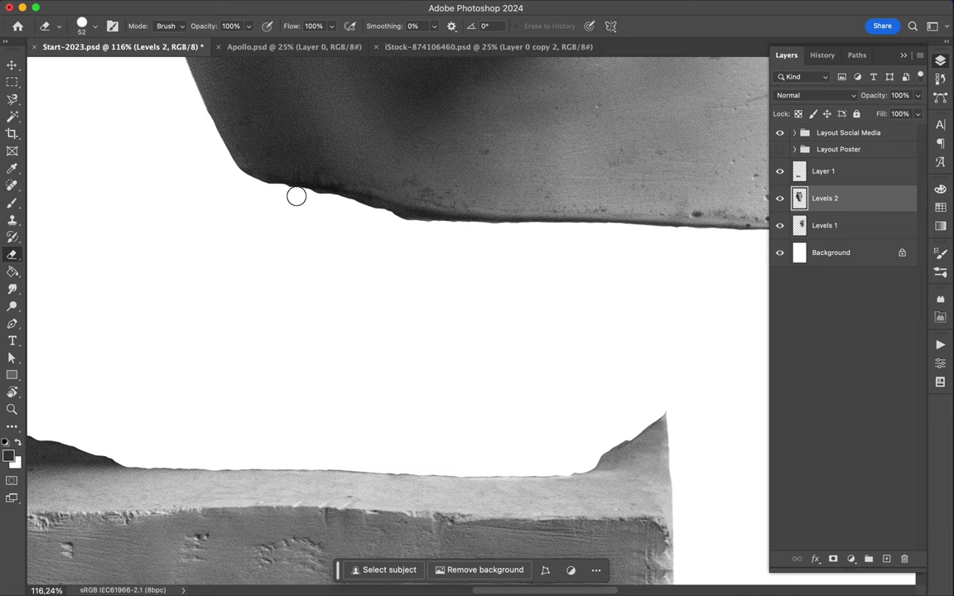
scroll(370, 215, right, 5)
scroll(511, 239, right, 2)
key(ctrl+minus)
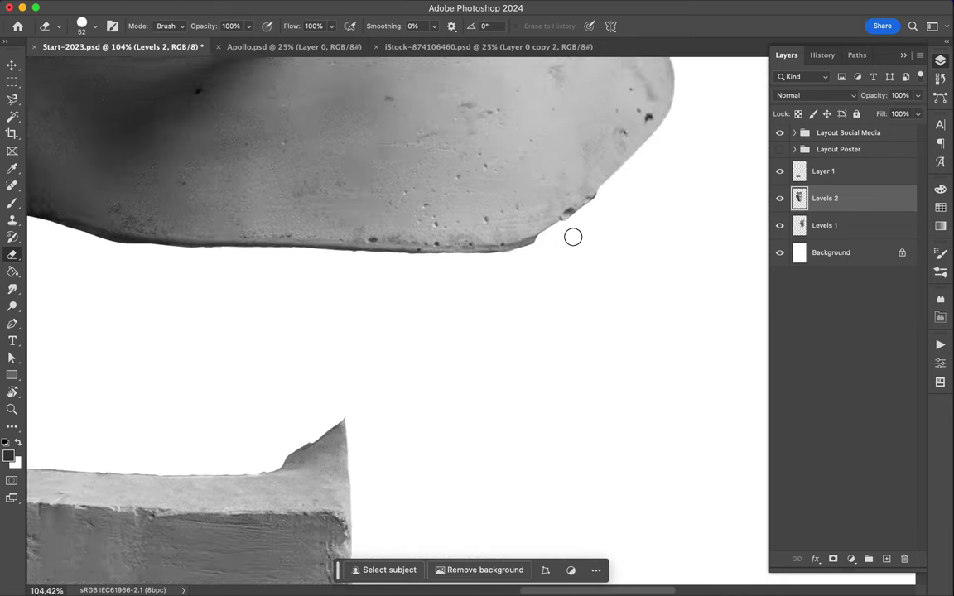
key(ctrl+0)
Cut away the plinth's ragged top with a Polygonal Lasso selection.
key(l)
scroll(447, 464, up, 3)
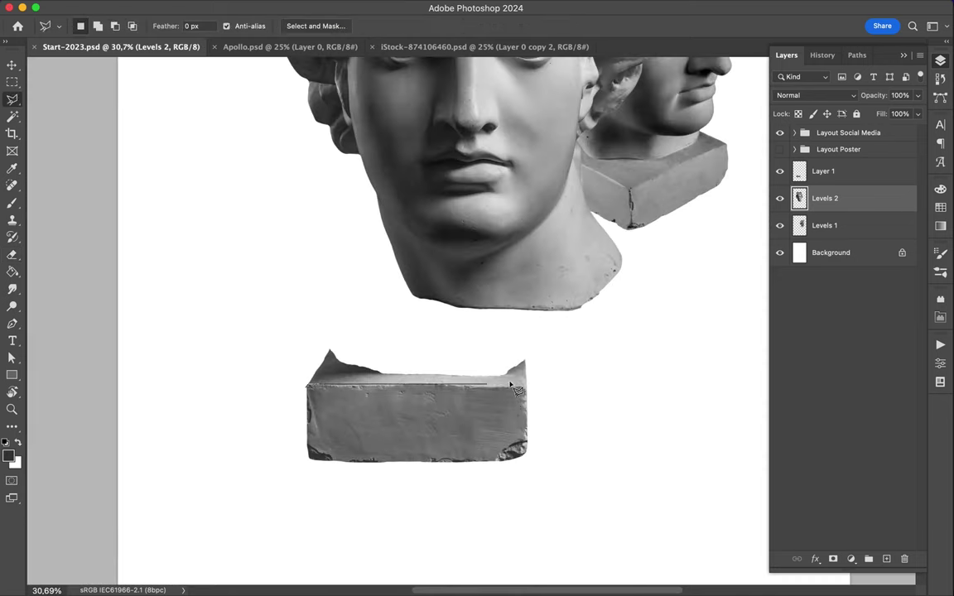
click(541, 387)
double_click(283, 305)
click(823, 170)
key(Delete)
key(ctrl+d)
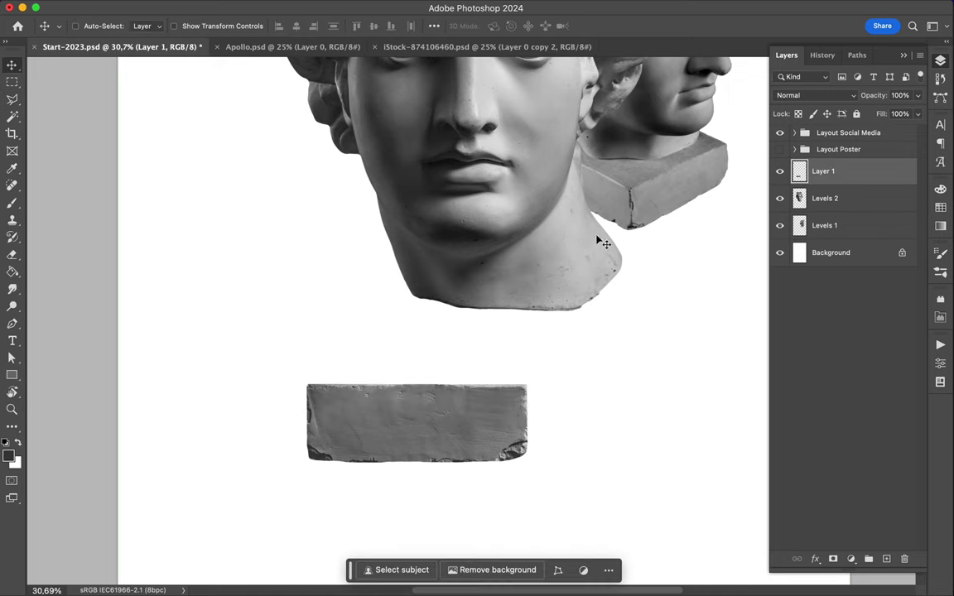
key(ctrl+0)
Add a full-poster rectangle with a yellow-to-green gradient fill beneath the busts.
key(u)
drag(331, 113, 612, 529)
click(146, 26)
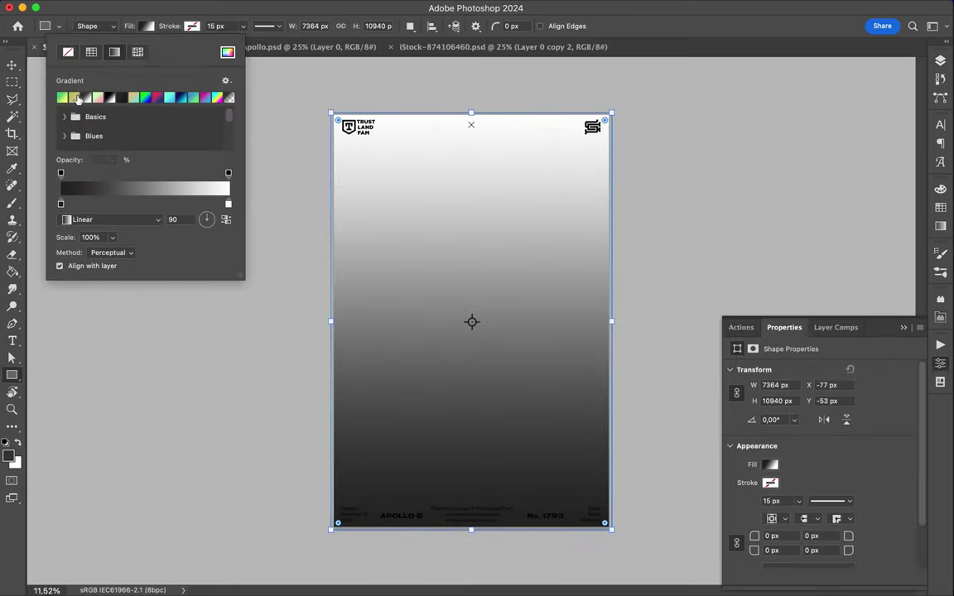
click(132, 96)
click(940, 61)
drag(828, 168, 829, 240)
Move the profile bust down and to the right.
key(v)
scroll(497, 315, up, 3)
click(824, 198)
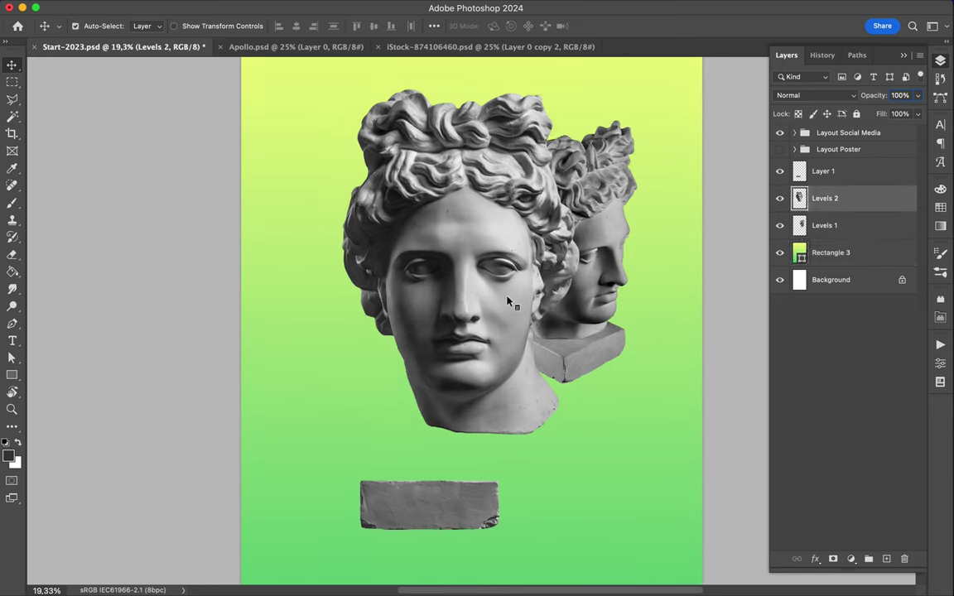
click(824, 226)
drag(603, 244, 633, 296)
Copy a diagonal slice of the profile bust over the front bust and hide the original.
click(667, 212)
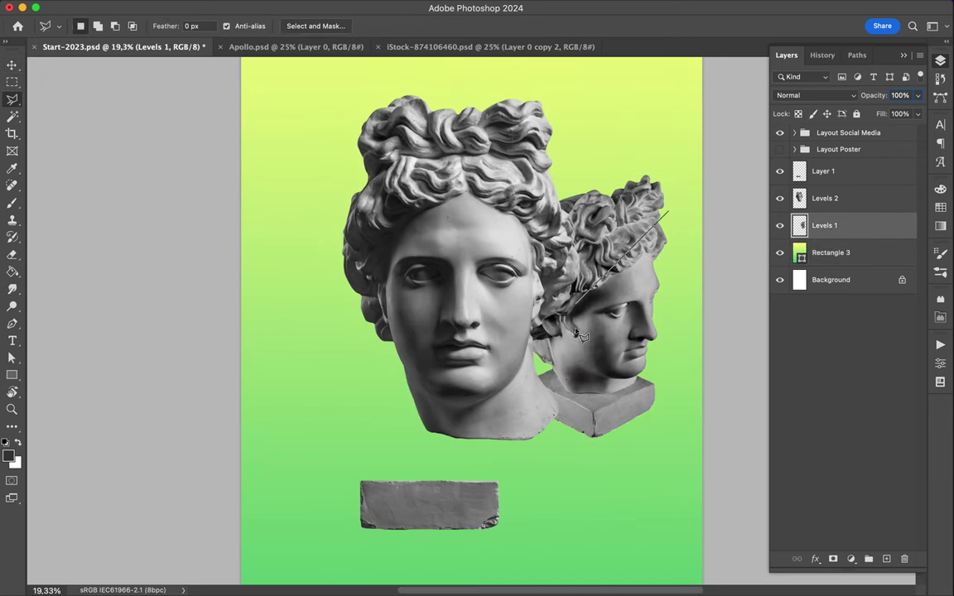
double_click(695, 433)
key(ctrl+j)
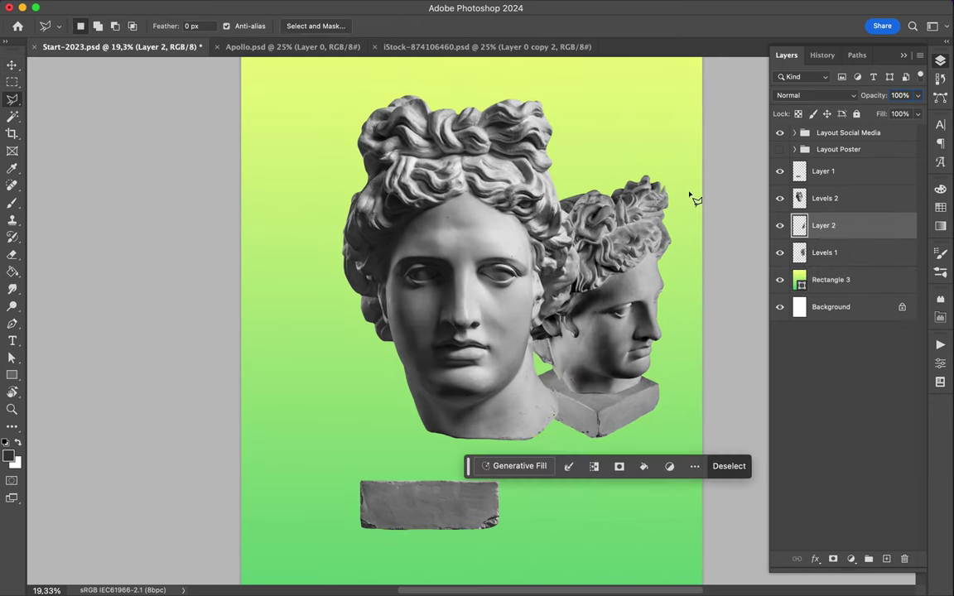
key(v)
drag(617, 290, 514, 315)
drag(825, 225, 824, 192)
drag(564, 298, 588, 298)
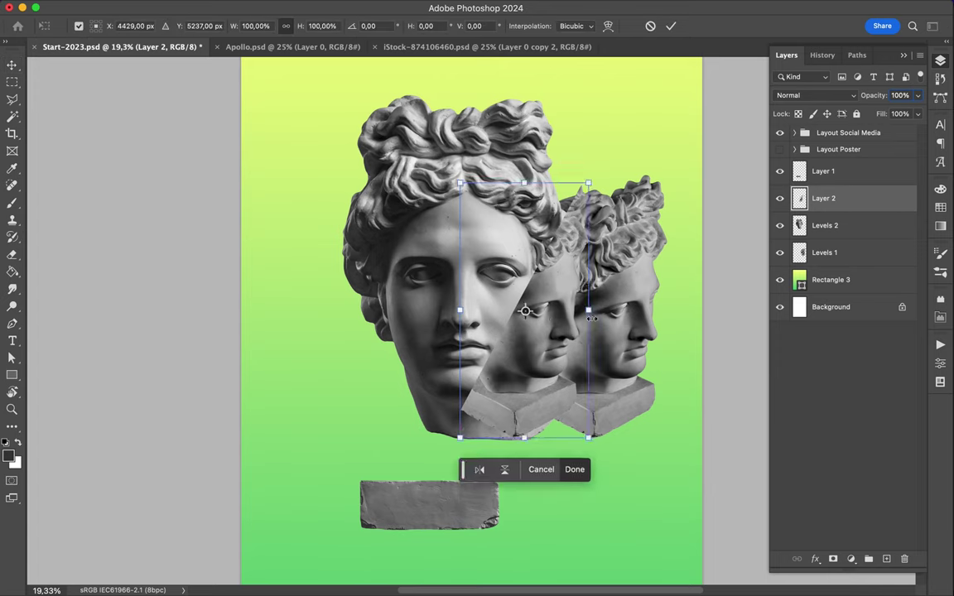
click(779, 253)
Fine-tune the positions of the plinth, sliced head piece and front bust.
click(823, 170)
mouse_move(466, 504)
mouse_down()
mouse_move(508, 468)
mouse_move(501, 476)
mouse_up()
click(825, 198)
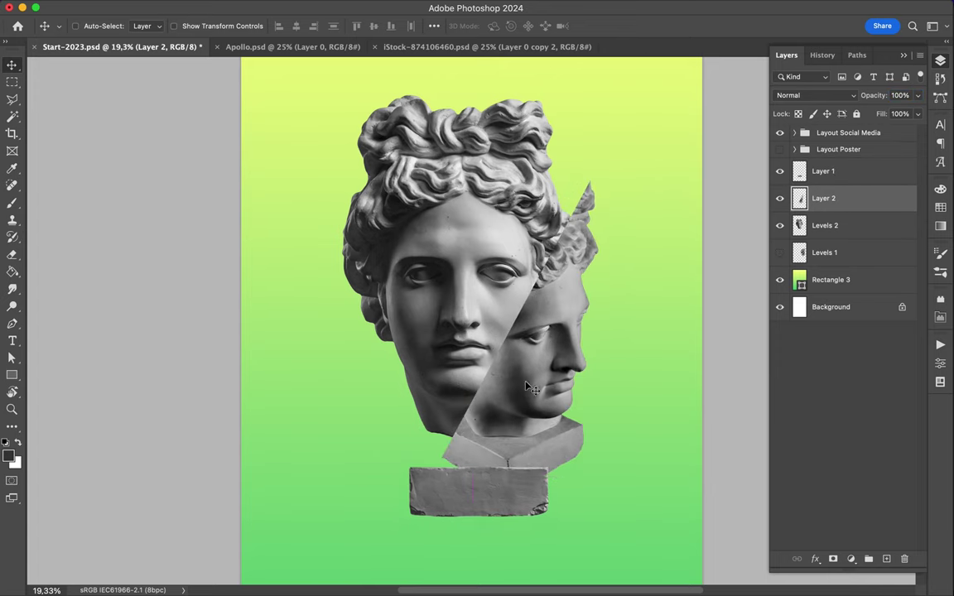
drag(522, 347, 547, 335)
click(823, 171)
drag(492, 484, 492, 515)
click(825, 225)
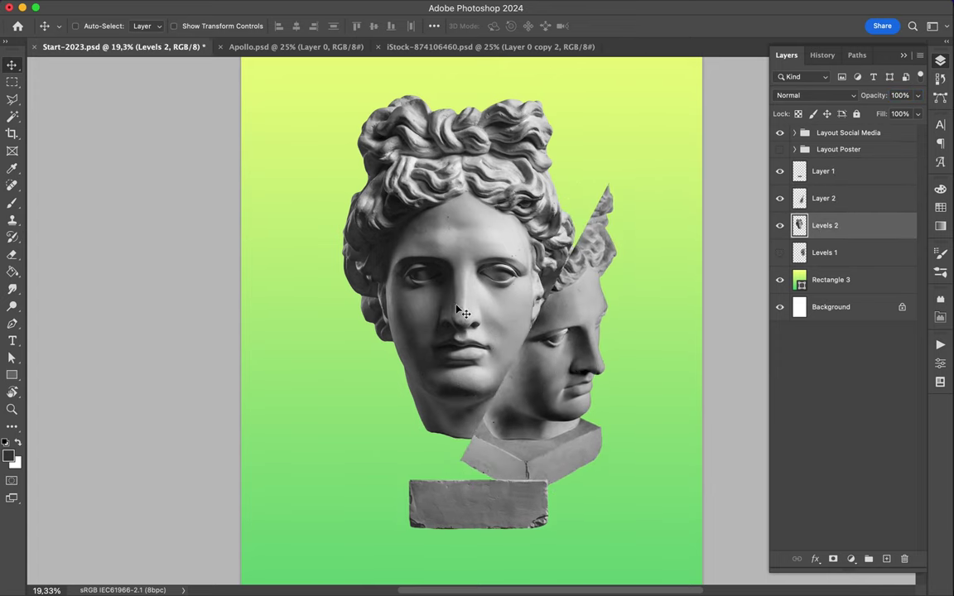
drag(483, 310, 489, 311)
Fill the sliced piece's shape with shadow colour on a new layer.
click(886, 560)
ctrl+click(800, 198)
key(g)
click(9, 456)
click(367, 210)
key(cmd+d)
key(v)
Soften the shadow with Gaussian Blur, tuck it beneath the slice, and raise the plinth.
click(332, 7)
click(553, 226)
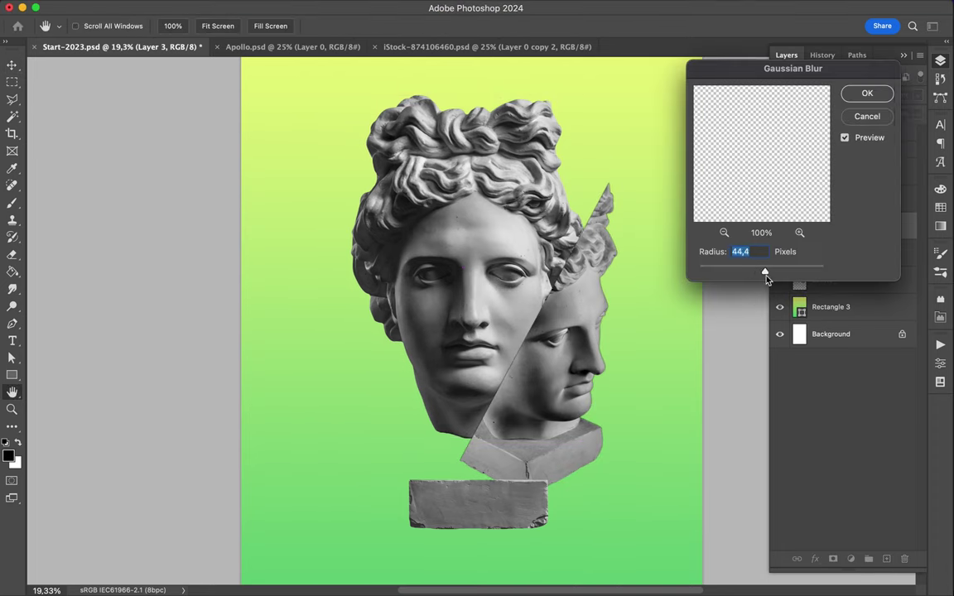
drag(763, 273, 793, 274)
click(867, 93)
drag(891, 128, 873, 132)
drag(481, 511, 486, 488)
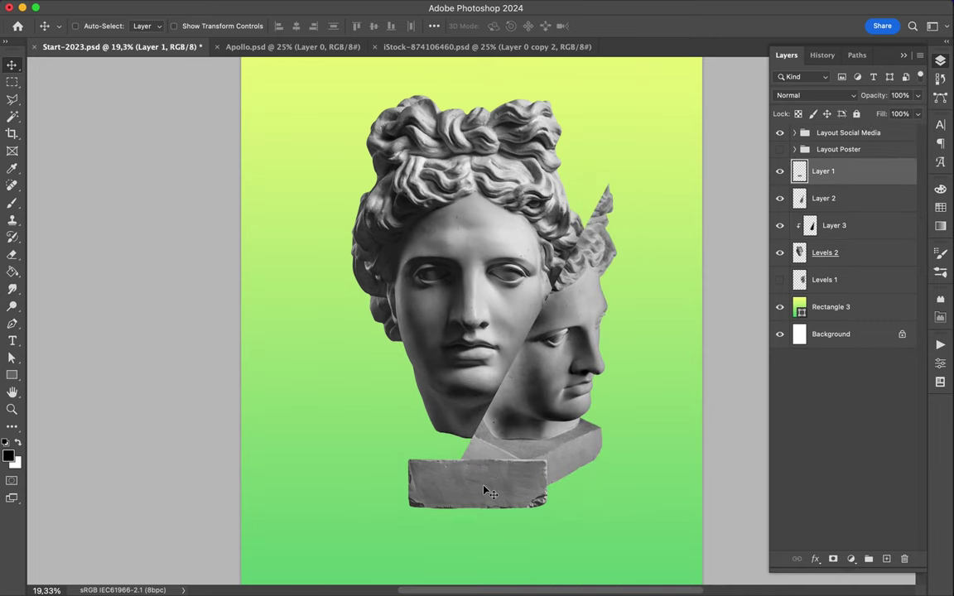
Add a second empty shadow layer set to Multiply blending.
key(cmd+shift+alt+n)
key(m)
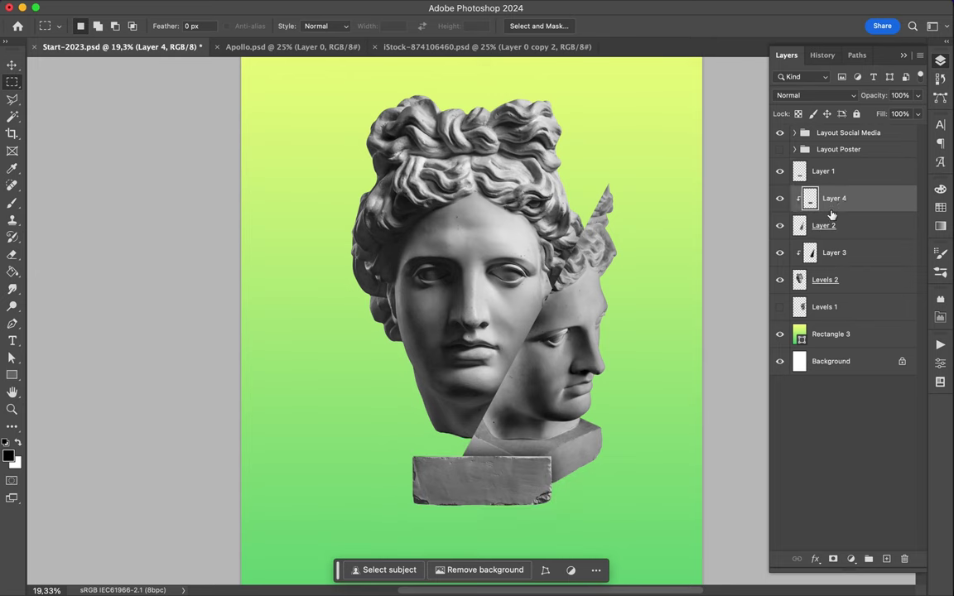
click(824, 170)
click(815, 95)
key(Escape)
click(853, 198)
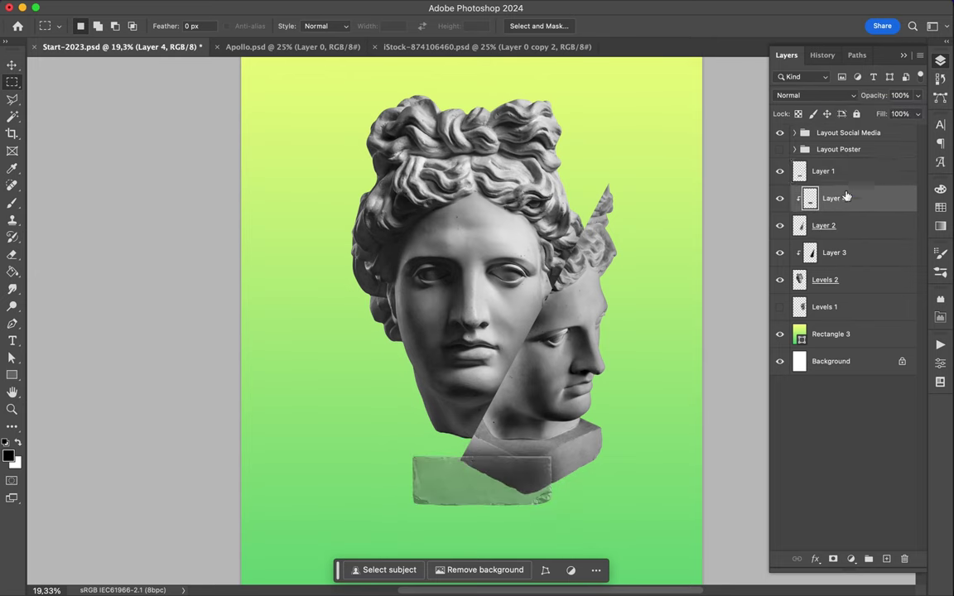
click(816, 96)
click(721, 129)
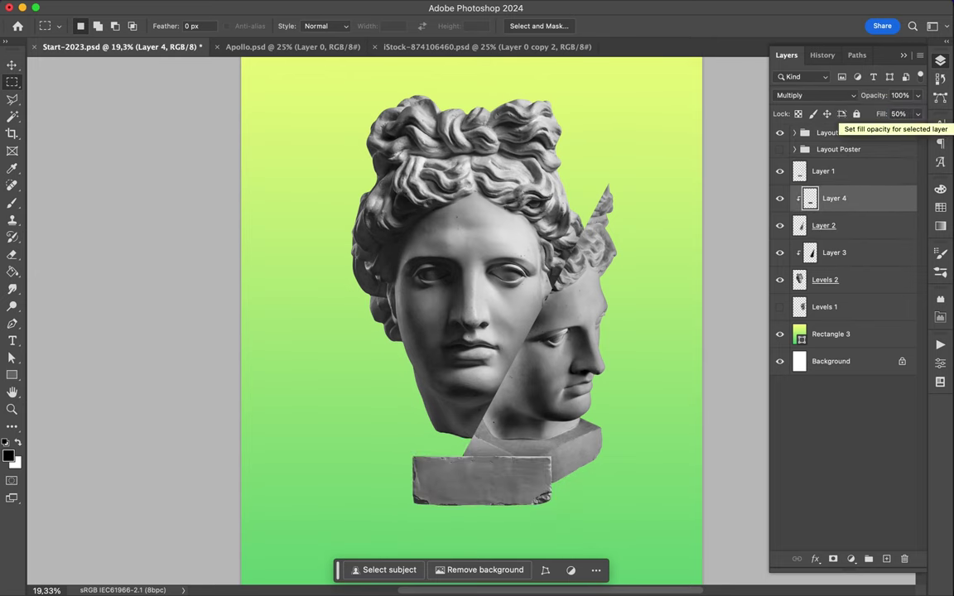
key(ctrl+0)
key(v)
click(512, 339)
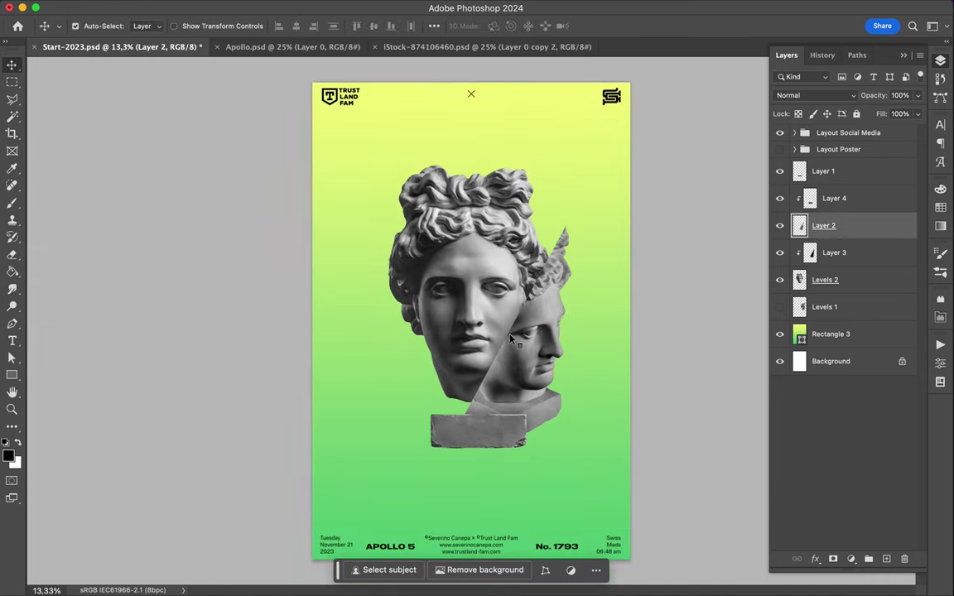
Duplicate the sliced head, flip it horizontally and place it symmetrically.
drag(512, 339, 421, 266)
click(155, 7)
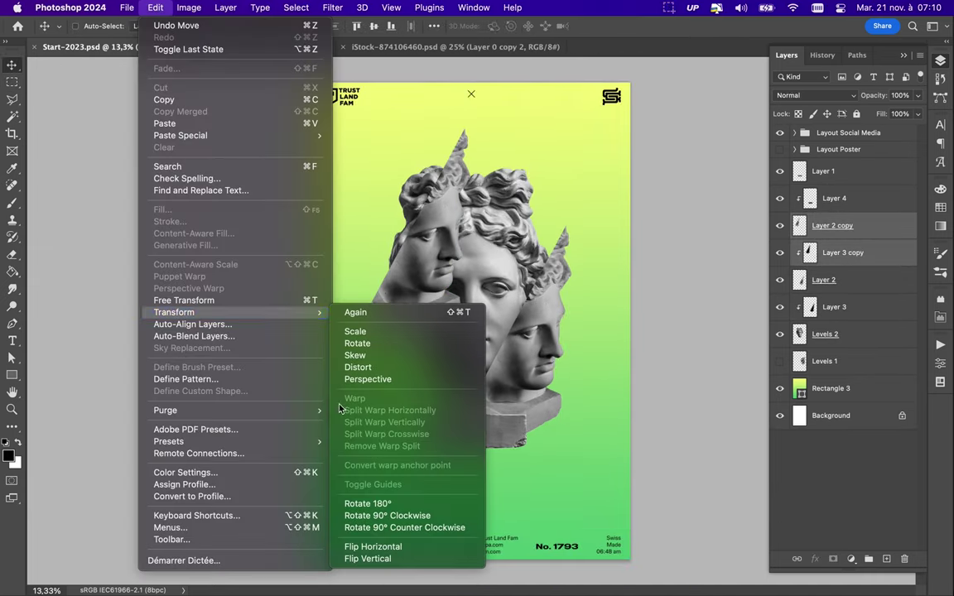
click(373, 547)
drag(431, 273, 443, 406)
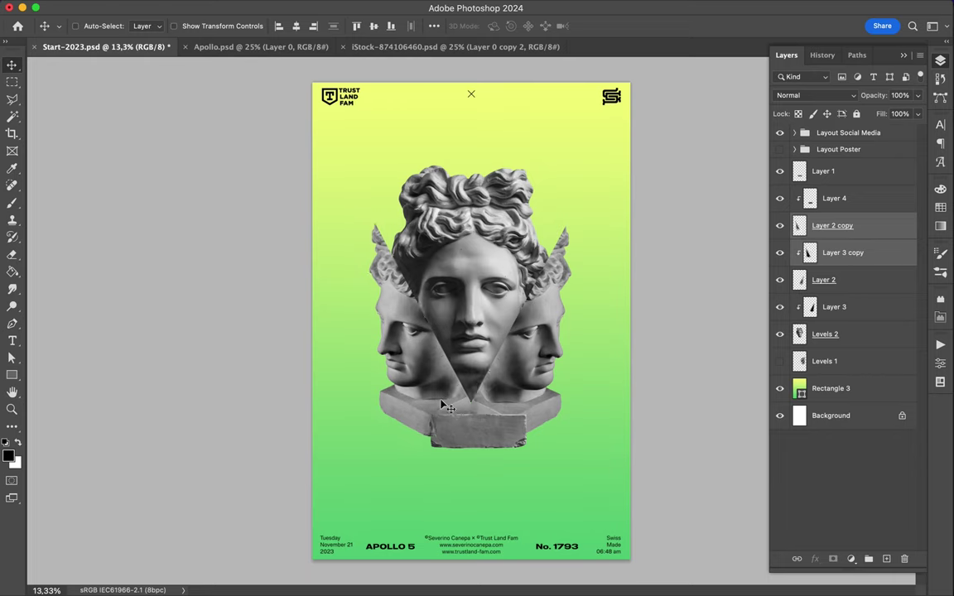
Try grouping the head layers and a test gradient square, then revert both.
key(ctrl+g)
key(ctrl+z)
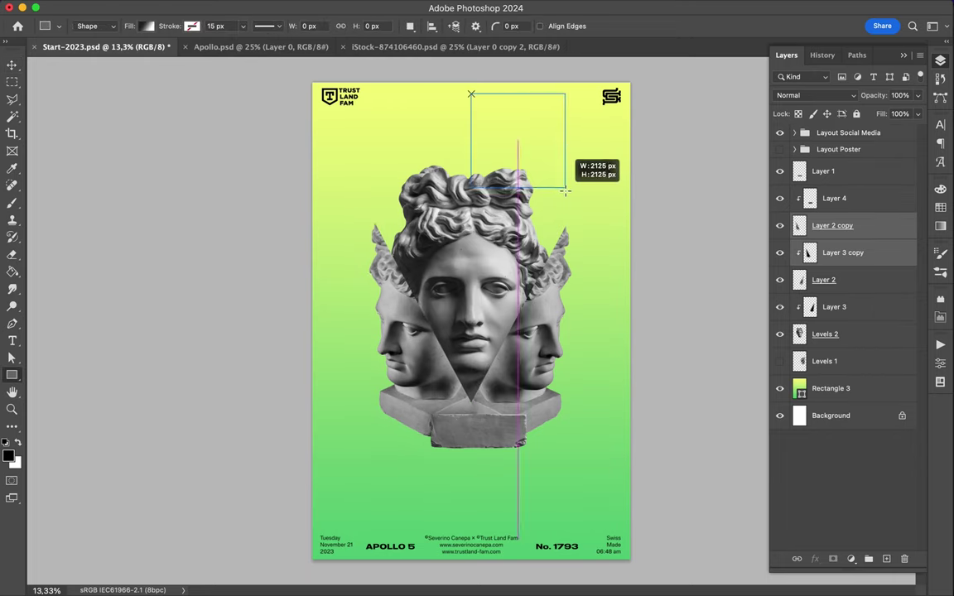
drag(565, 190, 565, 190)
key(v)
mouse_move(557, 128)
mouse_down()
mouse_move(439, 158)
mouse_move(679, 192)
mouse_up()
key(Delete)
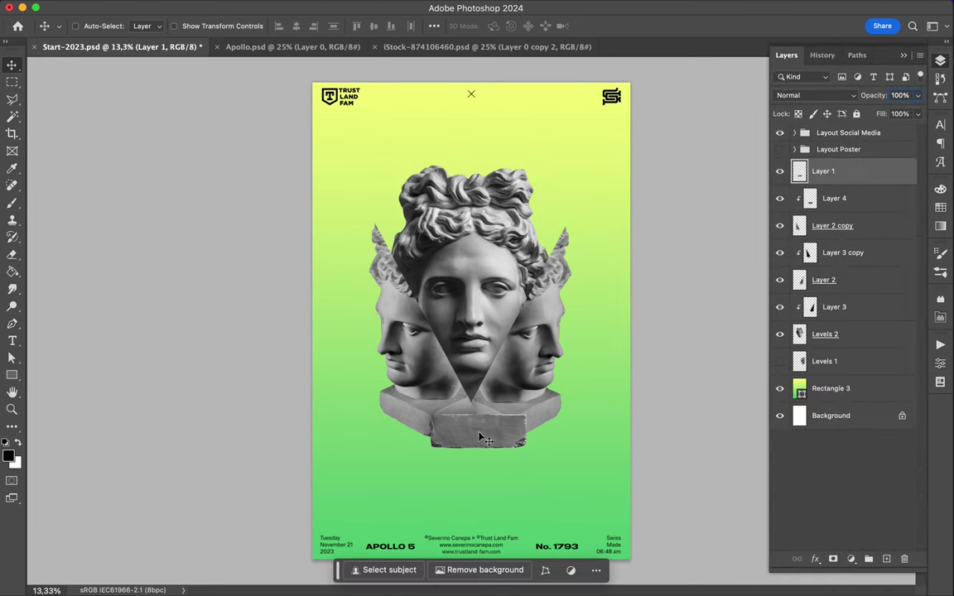
Centre the pedestal layers horizontally on the poster with Align.
shift+click(834, 198)
click(434, 26)
click(400, 60)
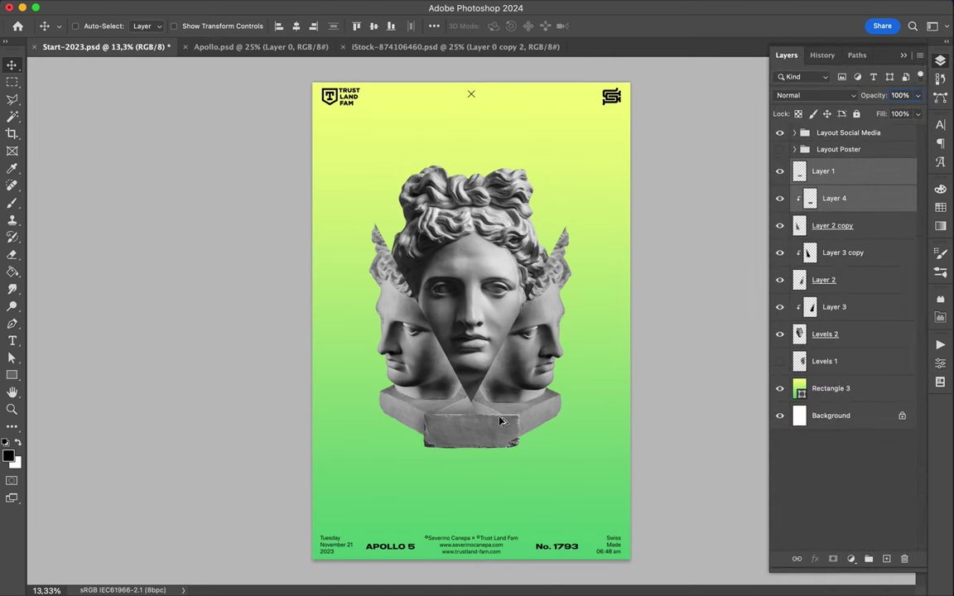
drag(488, 434, 488, 434)
super+click(412, 336)
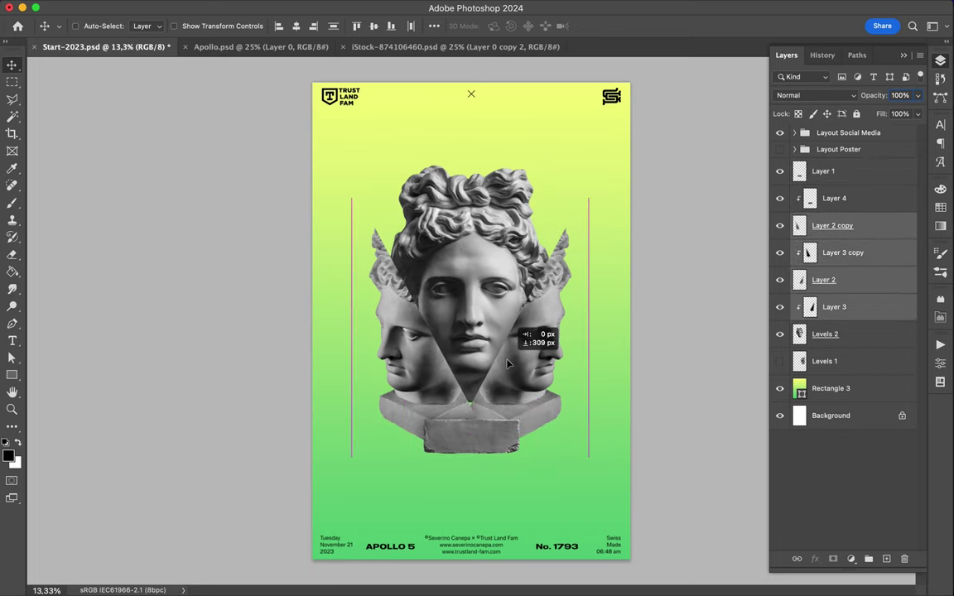
click(490, 436)
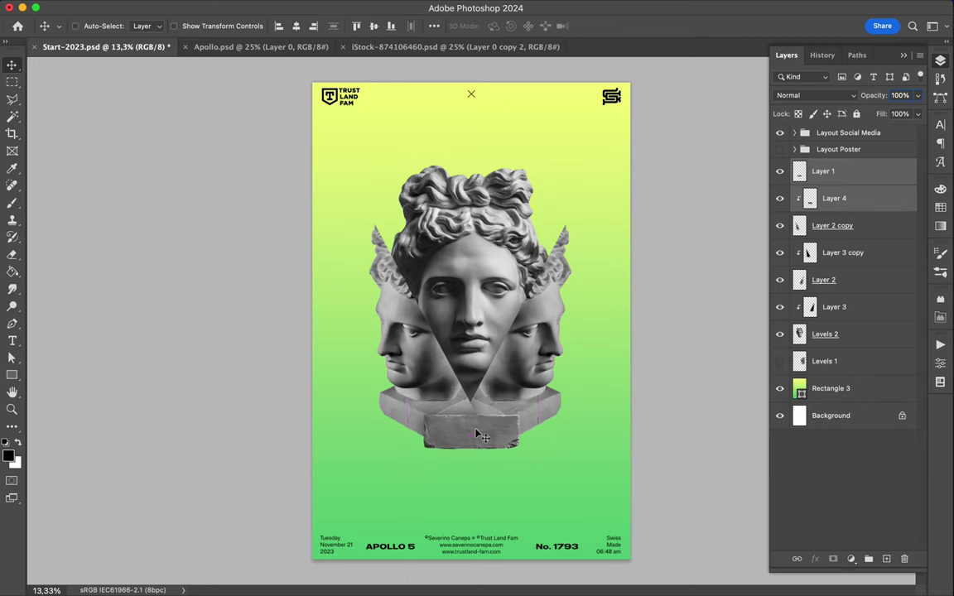
click(383, 313)
Duplicate the bust layers below Levels 2, scale and raise them, and group them.
drag(832, 225, 831, 172)
mouse_move(488, 245)
mouse_down()
mouse_move(488, 273)
mouse_move(481, 256)
mouse_up()
key(ctrl+t)
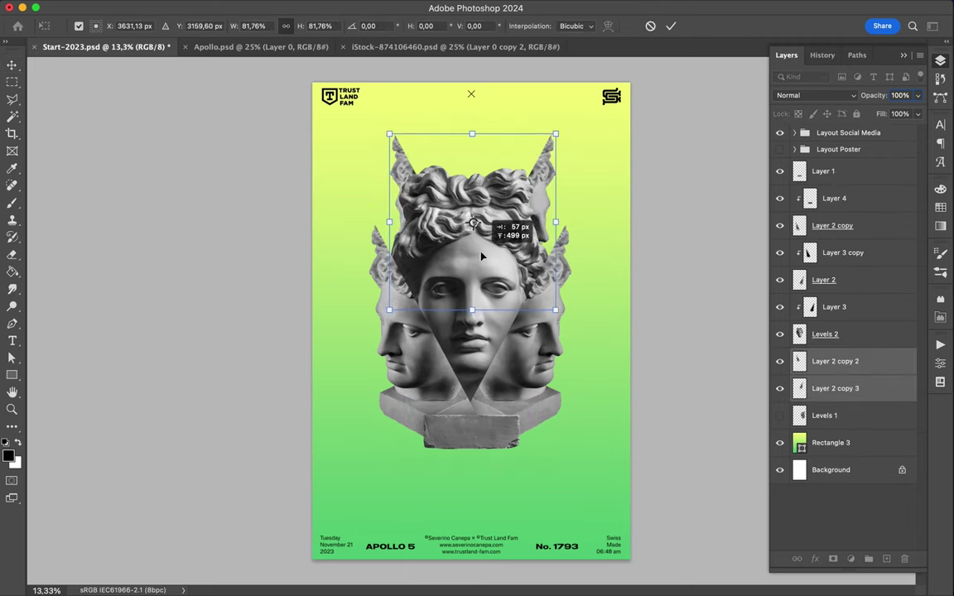
key(Return)
key(ctrl+g)
drag(828, 361, 823, 171)
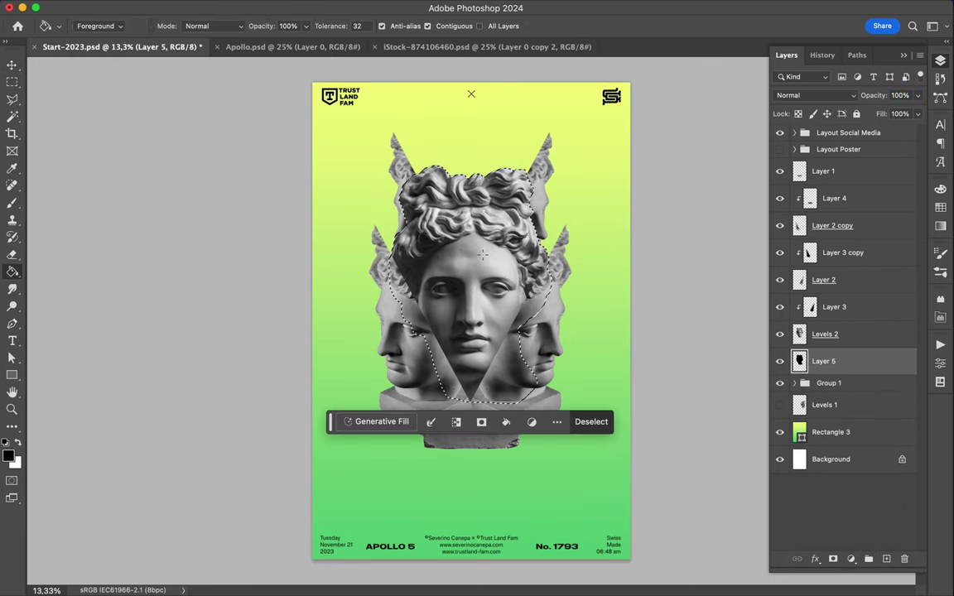
Set the silhouette shadow layer to Multiply, clip it to the back busts group, and select the pedestal layers.
key(ctrl+d)
key(m)
click(816, 95)
click(838, 135)
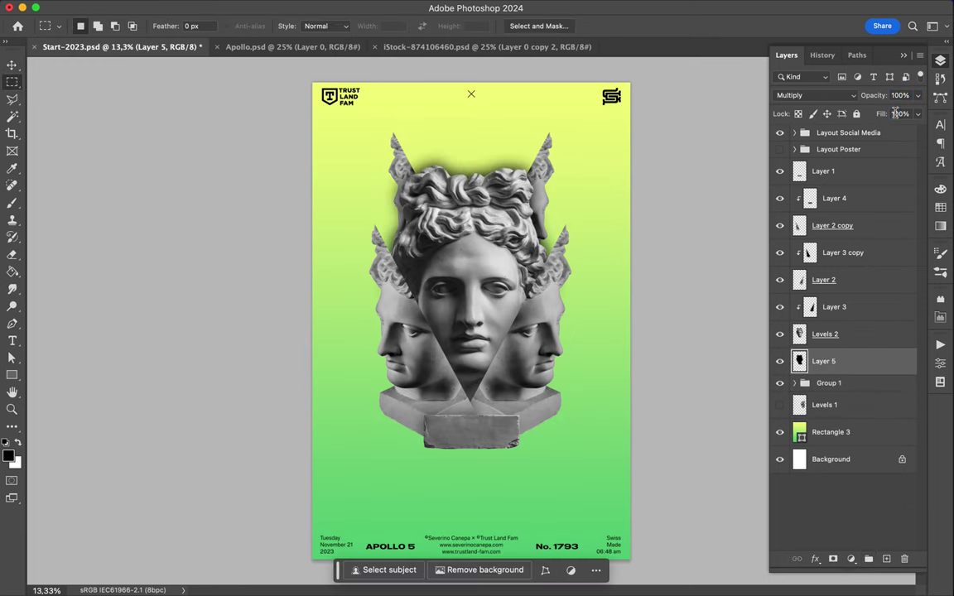
alt+click(837, 375)
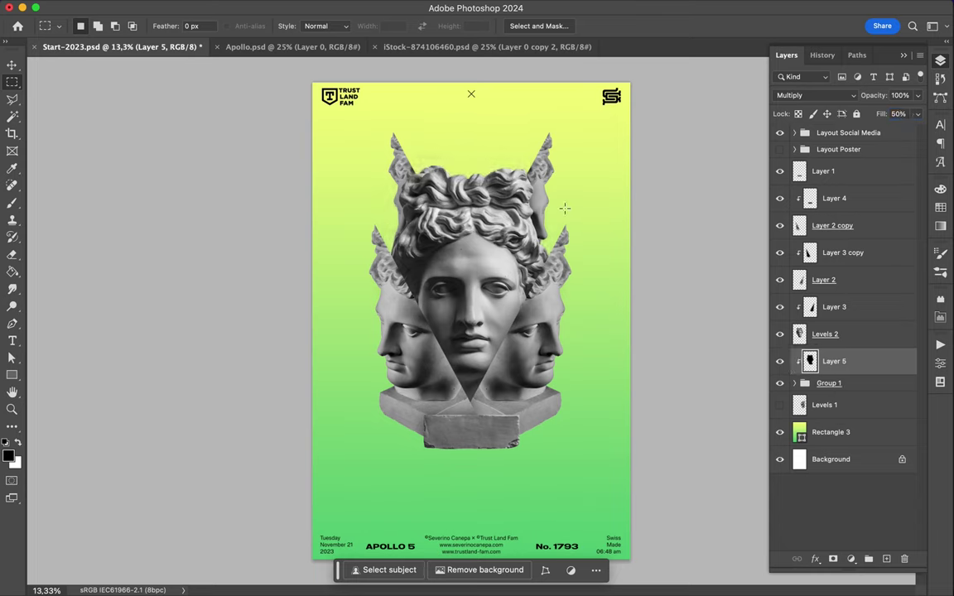
click(435, 381)
shift+click(479, 434)
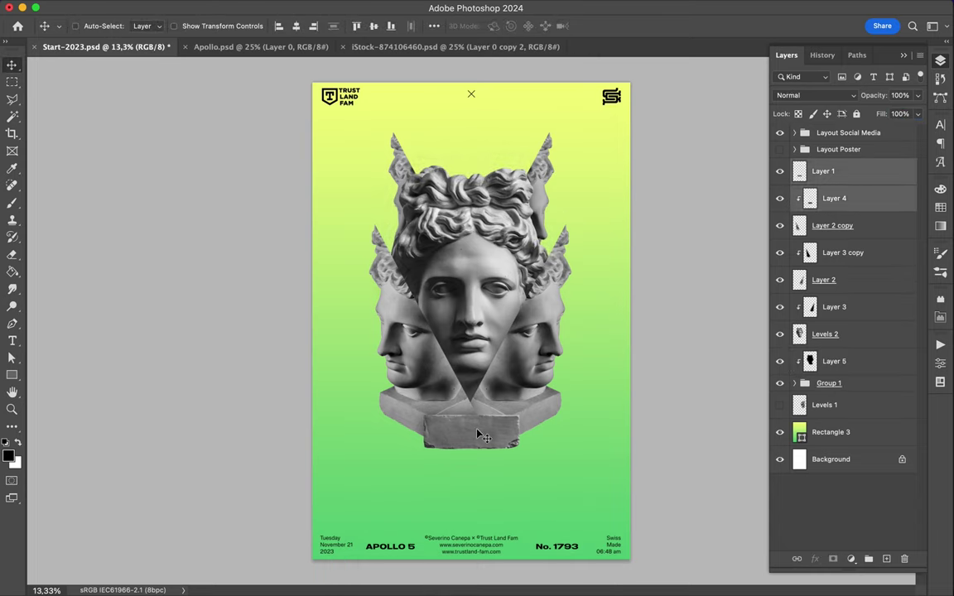
Try duplicating and lowering the pedestal layers, then undo the extra copy.
key(ctrl+alt+t)
drag(477, 435, 479, 455)
key(Return)
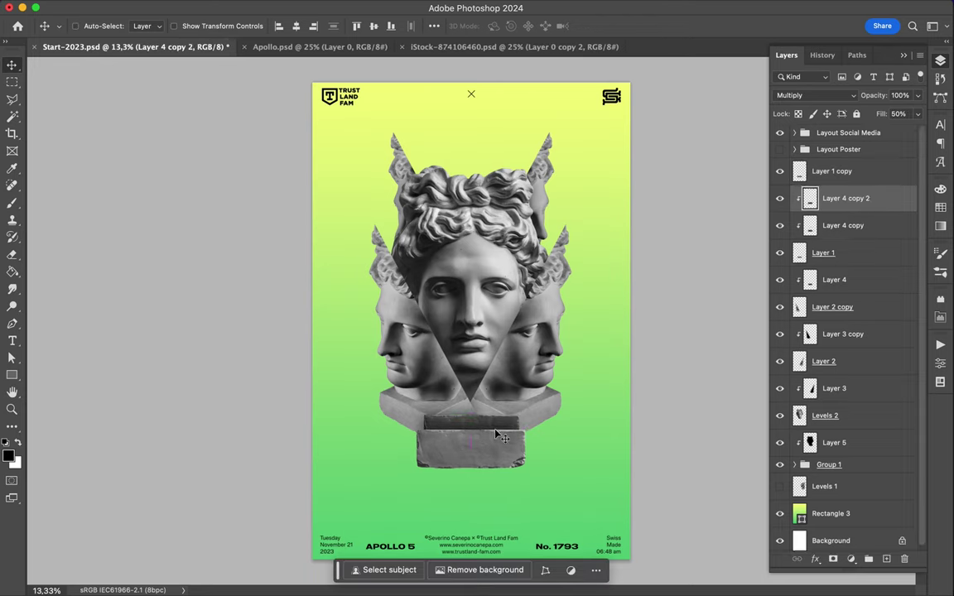
key(ctrl+z)
Duplicate Layer 1 and Layer 4 and lower the copy into a new pedestal step.
click(476, 412)
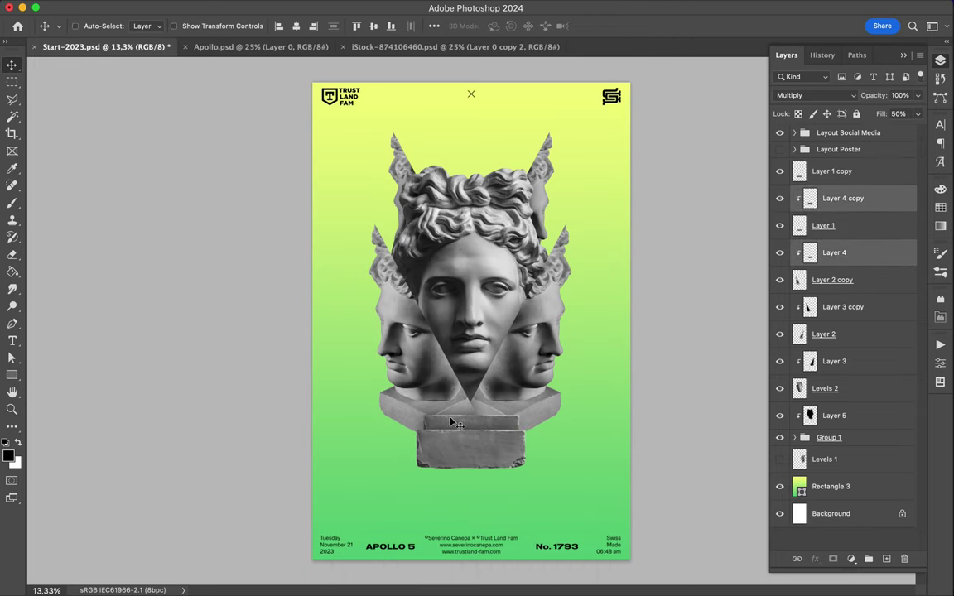
shift+click(466, 418)
key(ctrl+j)
key(ctrl+t)
drag(465, 418, 473, 419)
key(Return)
mouse_move(862, 227)
mouse_down()
mouse_move(853, 320)
mouse_move(825, 377)
mouse_move(831, 255)
mouse_up()
drag(491, 402, 492, 415)
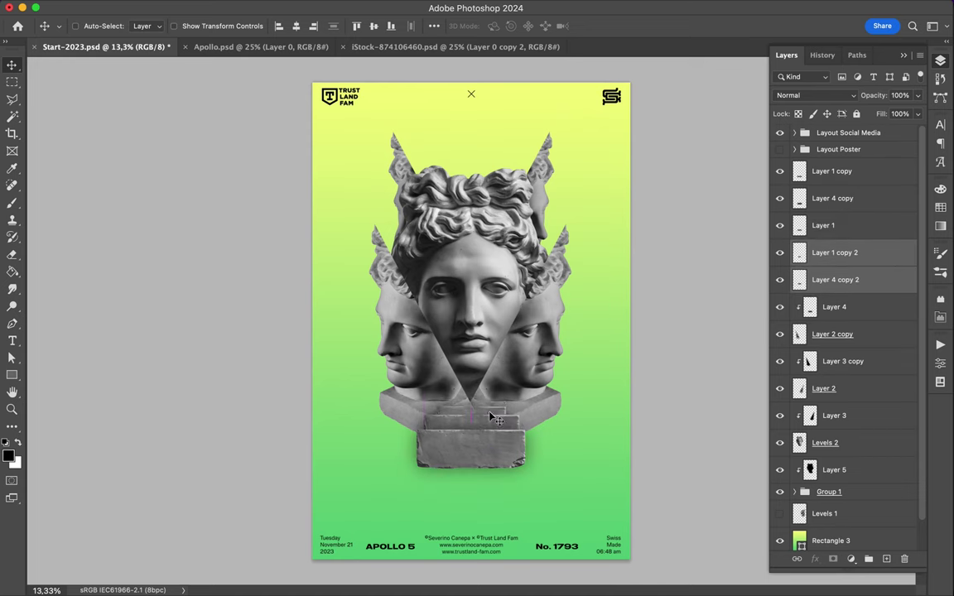
Select the pedestal and its shadow layer, then place the first point of Shape 2.
ctrl+click(497, 423)
scroll(508, 430, up, 5)
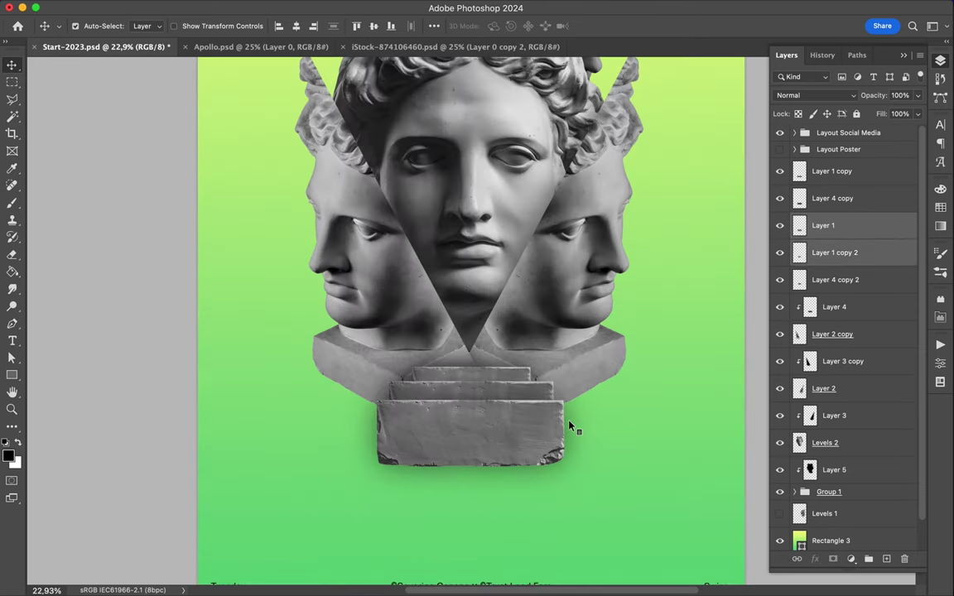
click(844, 198)
scroll(508, 310, down, 4)
scroll(568, 353, up, 1)
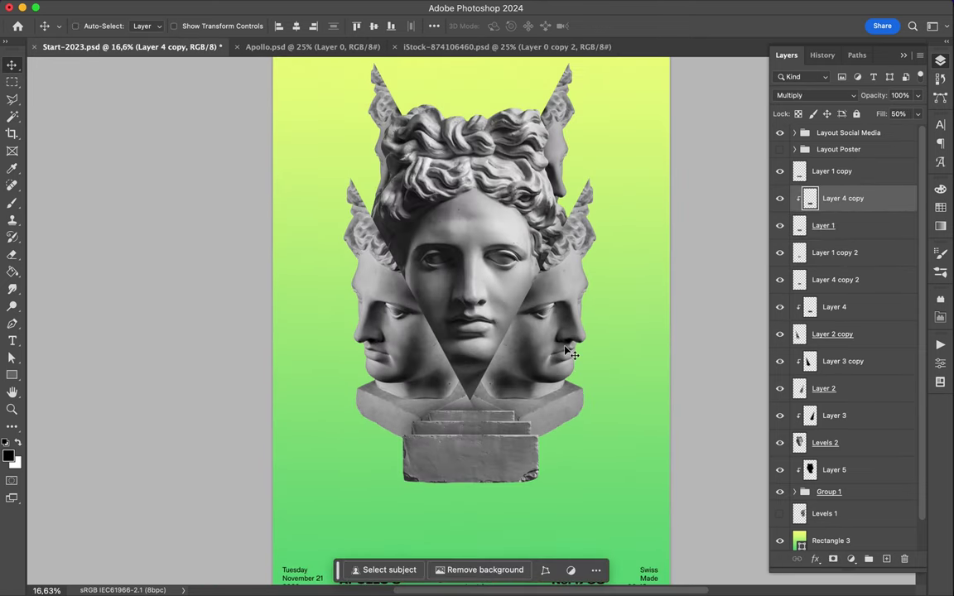
click(434, 350)
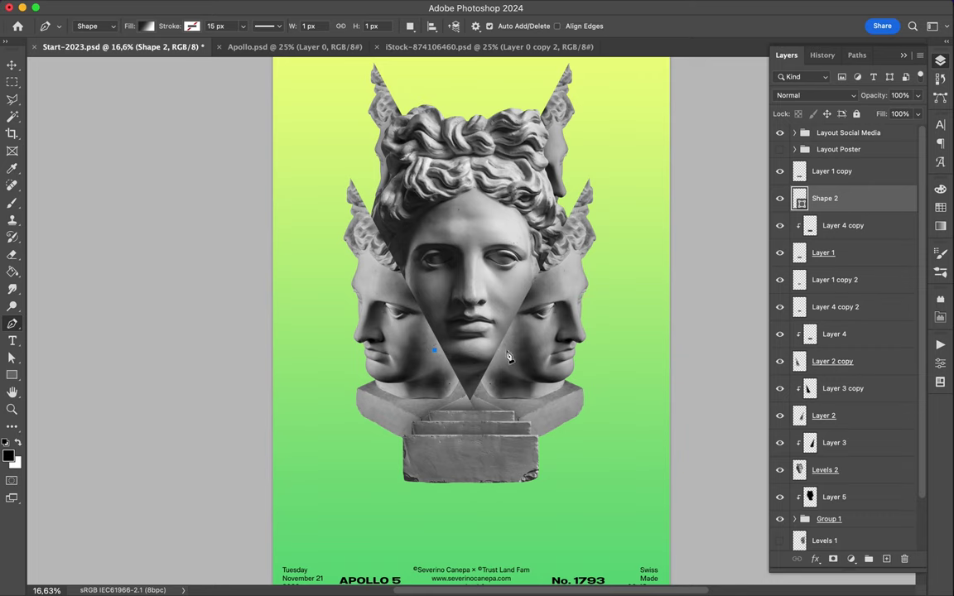
Give the triangle shape a gradient fill, move it below Layer 2, and start a second triangle.
click(146, 25)
drag(825, 198, 825, 430)
key(a)
scroll(470, 323, up, 5)
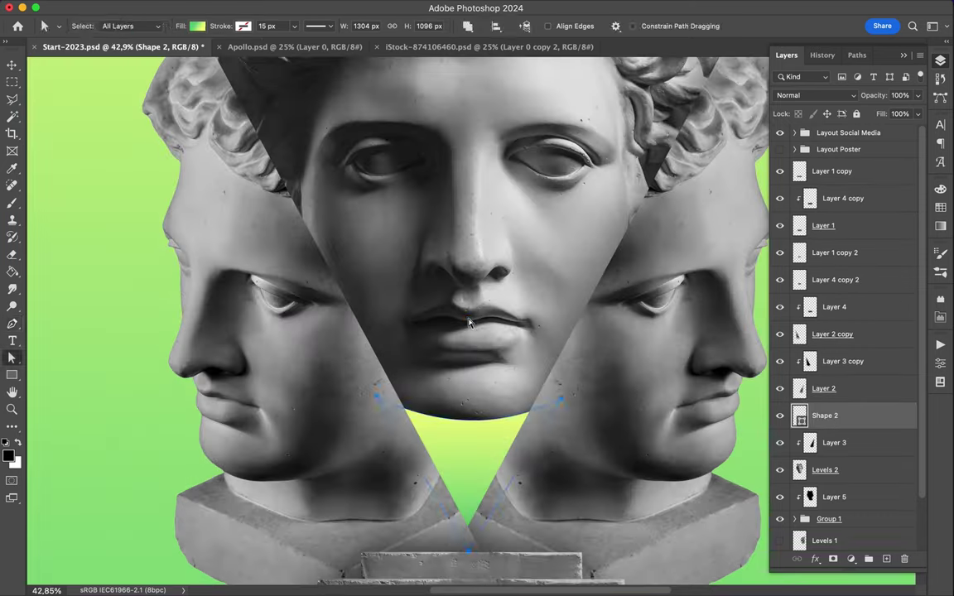
key(p)
click(469, 323)
key(v)
scroll(470, 452, down, 3)
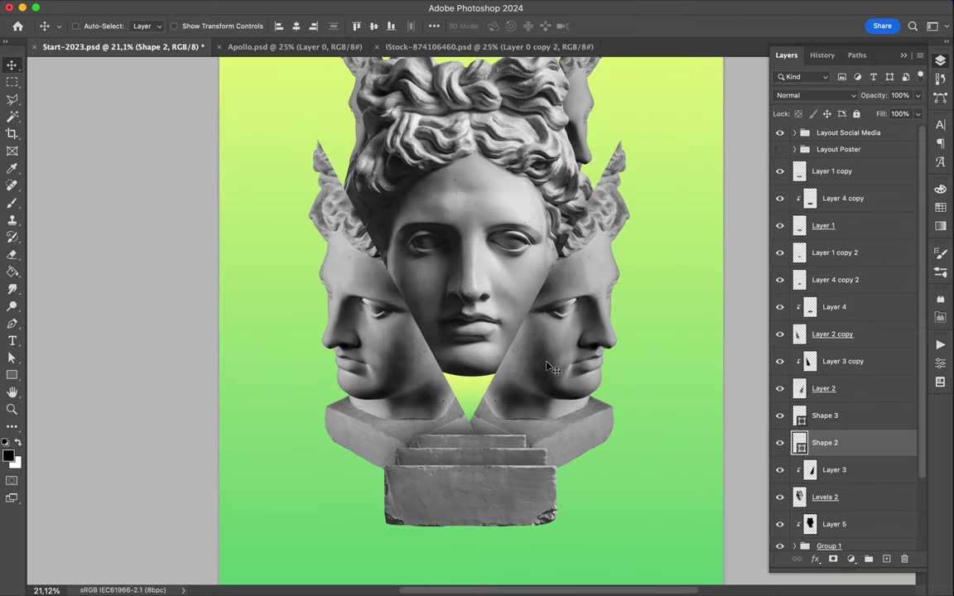
Copy the bust shadow layers above the gradient triangle and clip them to it.
drag(835, 470, 837, 454)
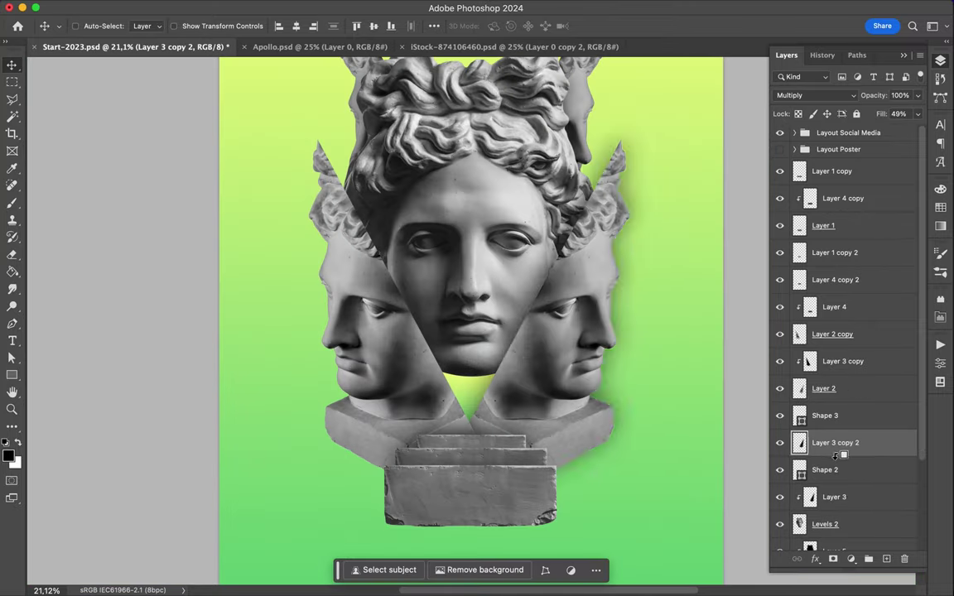
drag(842, 362, 832, 509)
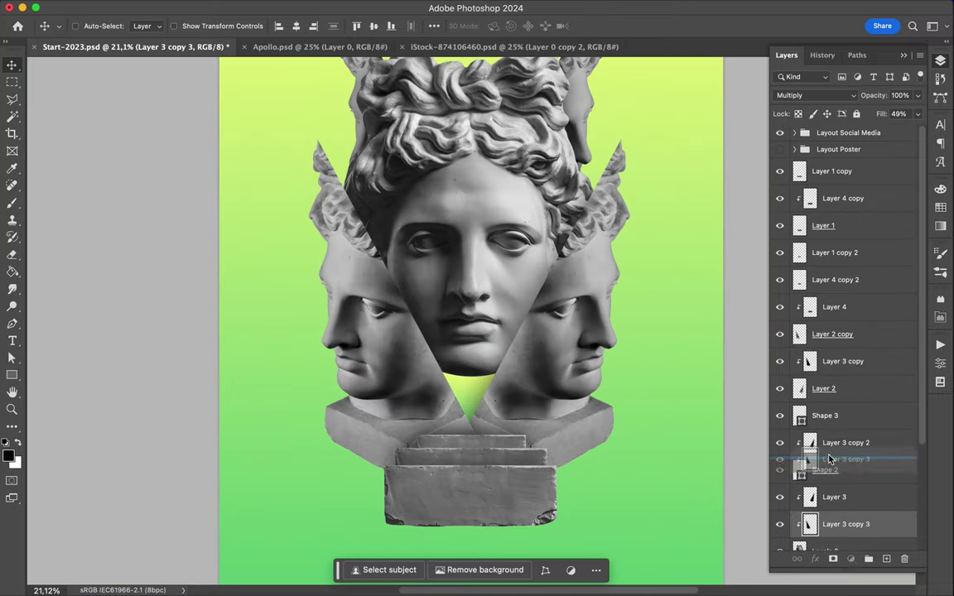
drag(831, 458, 831, 464)
scroll(594, 396, down, 2)
scroll(580, 422, down, 2)
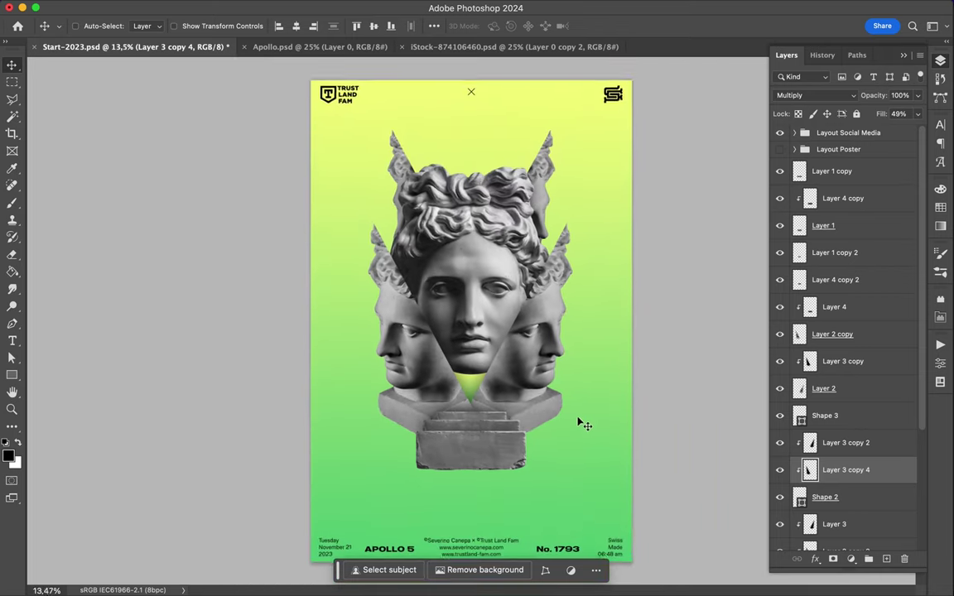
ctrl+click(483, 223)
Copy an elliptical circle of hair from the central head to a new layer and lift it up.
key(shift+m)
mouse_move(453, 240)
mouse_down()
mouse_move(493, 281)
mouse_move(511, 216)
mouse_up()
key(ctrl+j)
key(v)
mouse_move(834, 537)
mouse_down()
mouse_move(857, 196)
mouse_move(857, 207)
mouse_up()
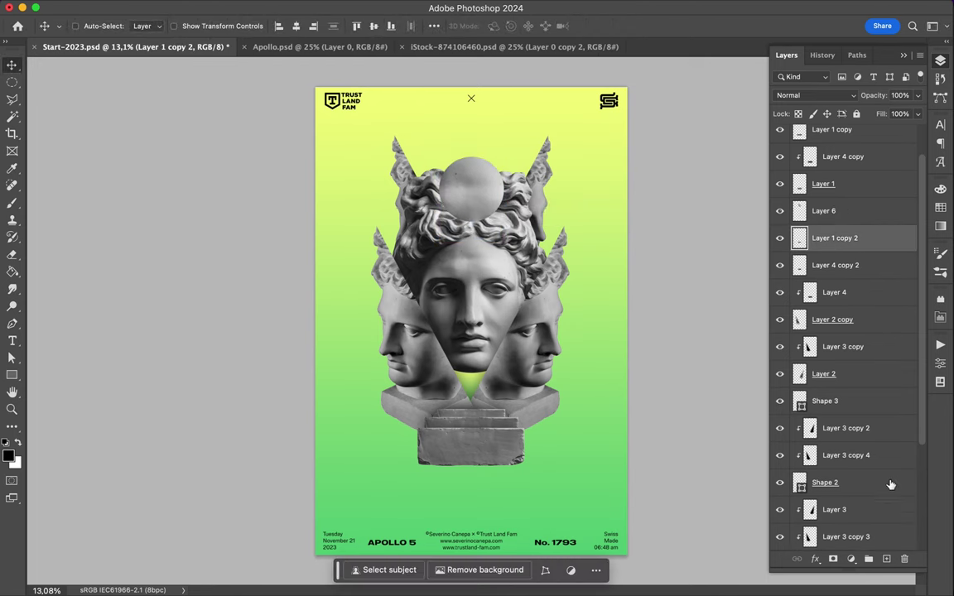
Paint a soft black shadow under the circle on a Multiply layer at 50% fill.
click(468, 195)
key(ctrl+d)
key(v)
click(335, 8)
click(354, 33)
click(816, 96)
click(792, 140)
click(899, 114)
text(5)
Clip a gradient rectangle to the circle and move the circle's shadow lower in the stack.
click(867, 217)
key(u)
drag(428, 154, 534, 224)
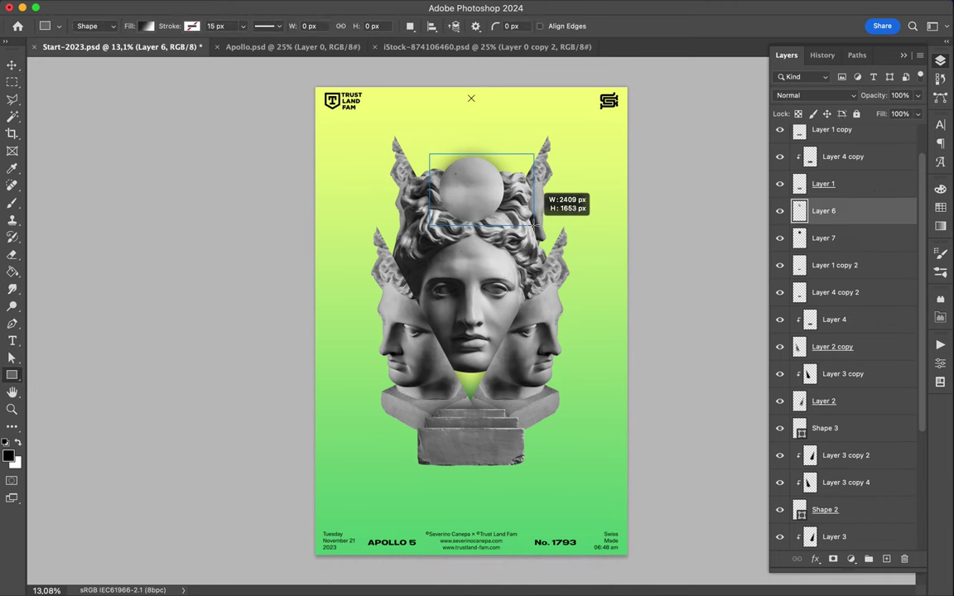
click(145, 25)
key(ctrl+alt+g)
key(v)
drag(824, 265, 822, 427)
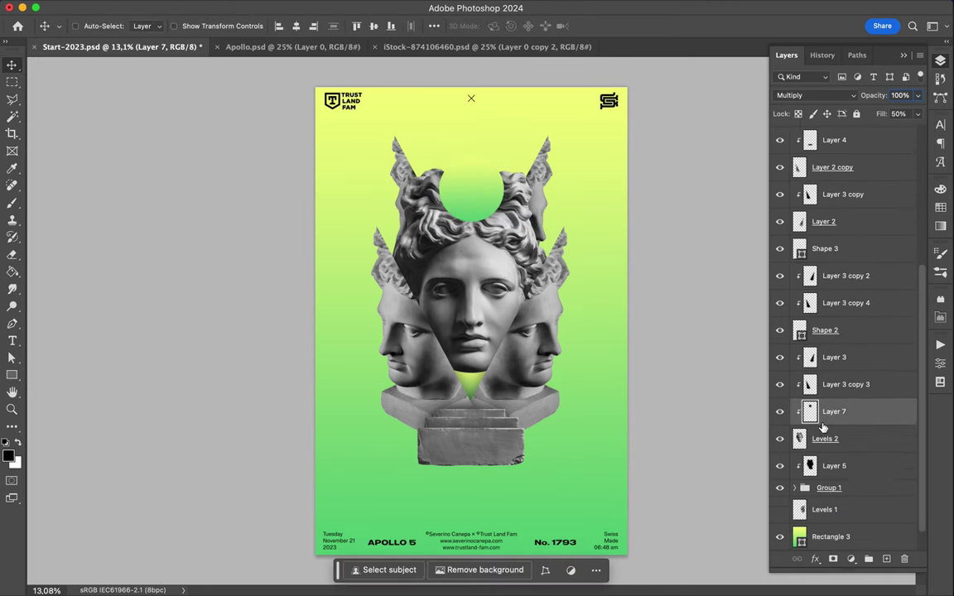
click(484, 195)
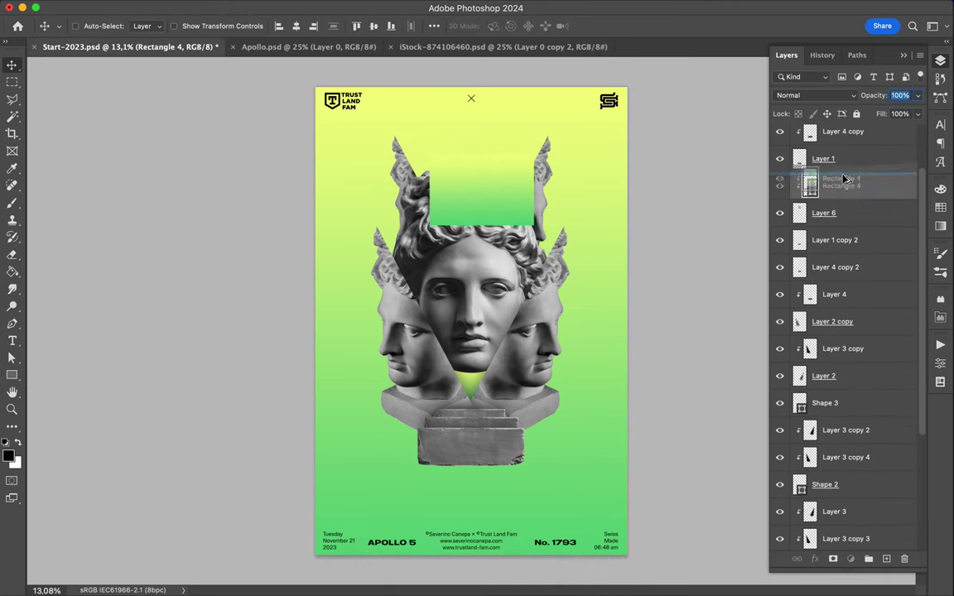
Duplicate the gradient rectangle as a Color Dodge copy with a 61.9 px Gaussian Blur.
drag(844, 179, 845, 189)
click(816, 95)
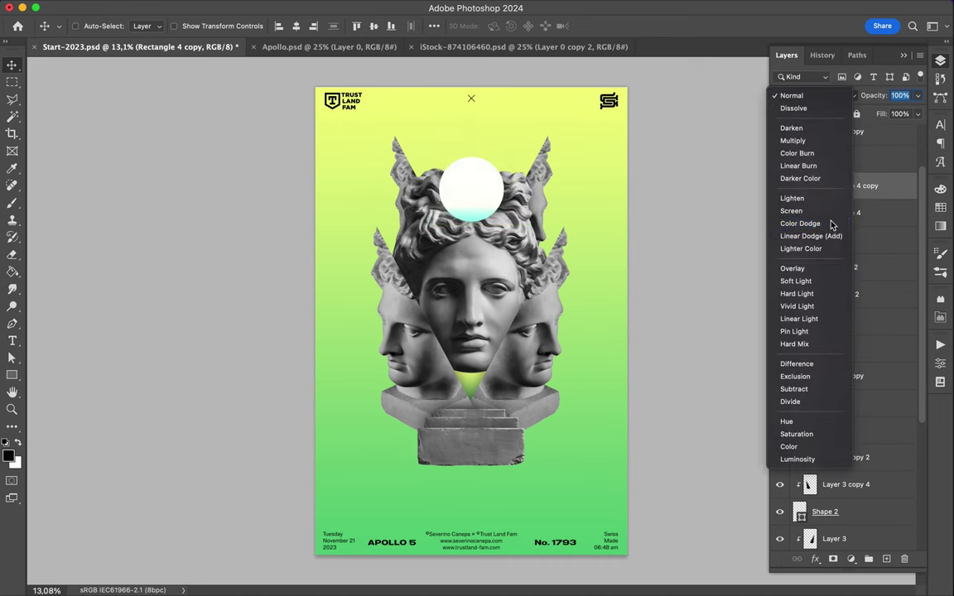
click(833, 224)
click(335, 6)
click(547, 224)
click(505, 228)
drag(795, 271, 772, 274)
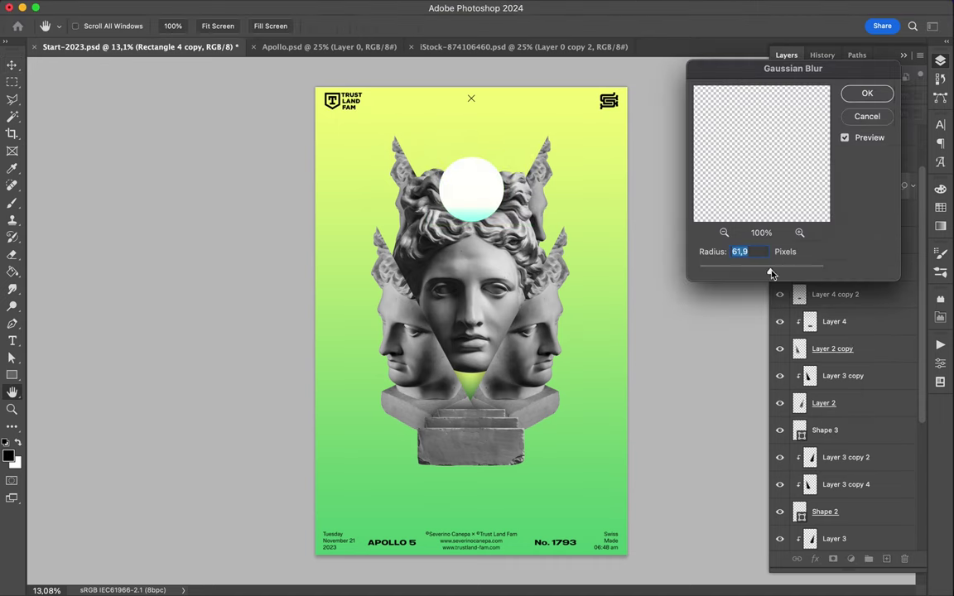
key(Return)
click(910, 186)
Set the glowing copy's fill to 66% after undoing a stray circle duplicate.
click(842, 240)
drag(842, 240, 839, 202)
key(ctrl+z)
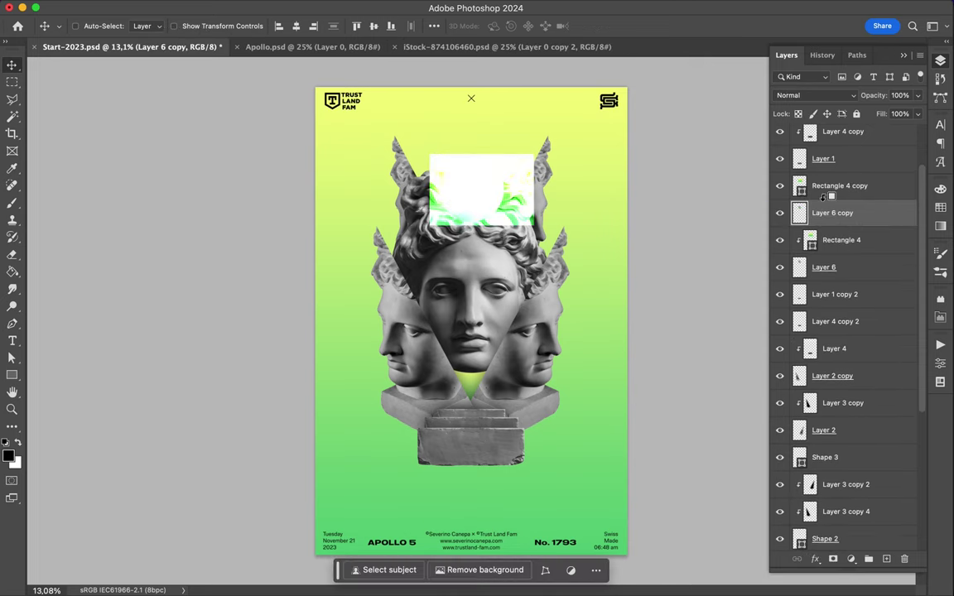
key(ctrl+z)
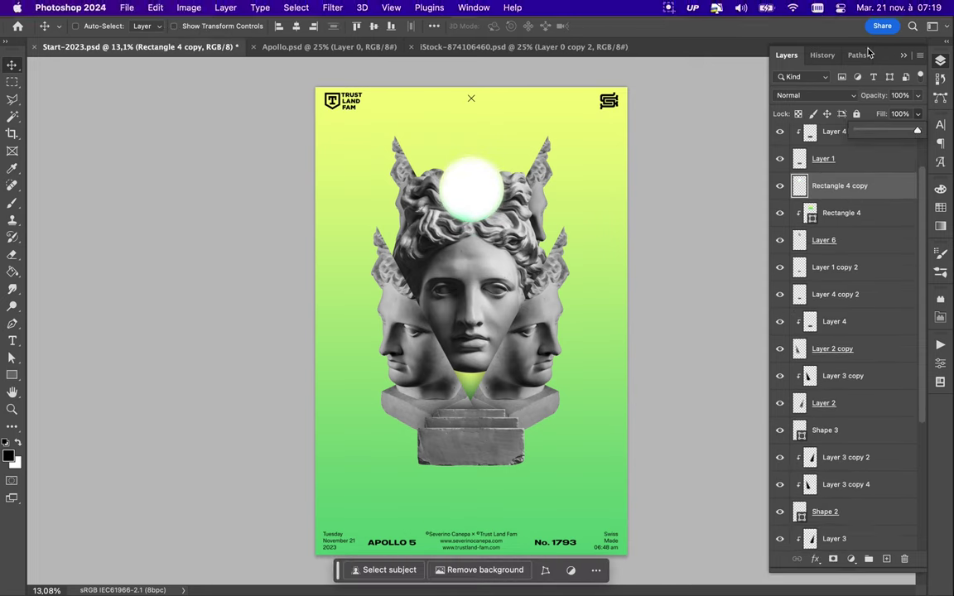
drag(881, 114, 808, 116)
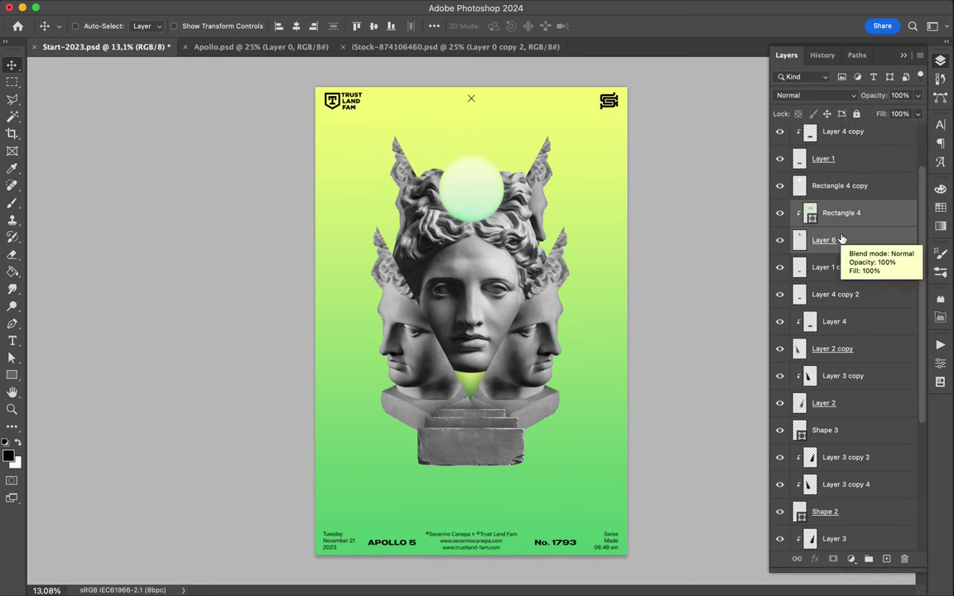
Duplicate the glow circle, scale it larger, and give it a heavy Gaussian Blur in Normal mode.
drag(840, 186, 842, 267)
key(ctrl+t)
drag(504, 222, 530, 263)
click(335, 7)
key(Return)
click(334, 7)
click(373, 26)
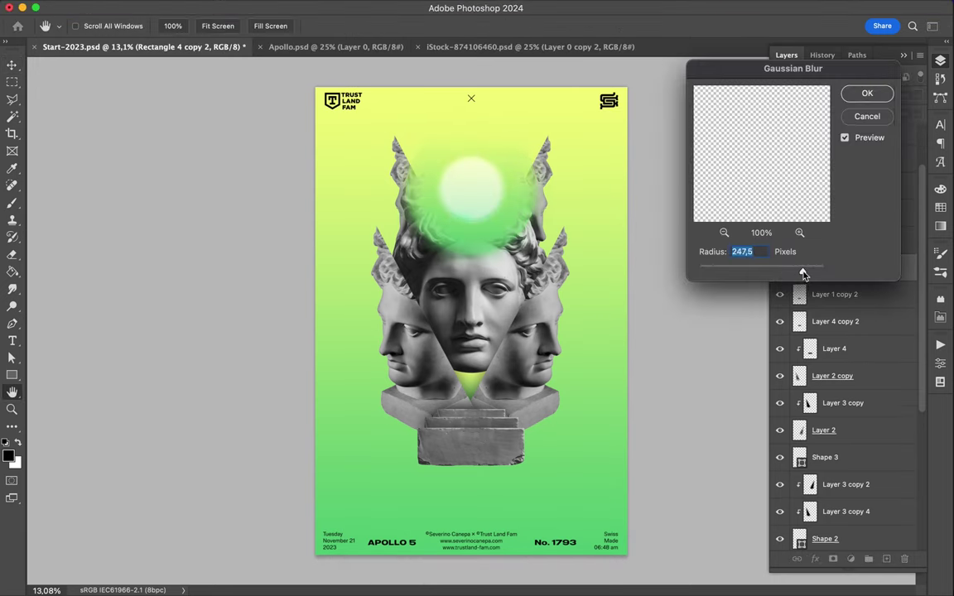
click(867, 94)
click(795, 95)
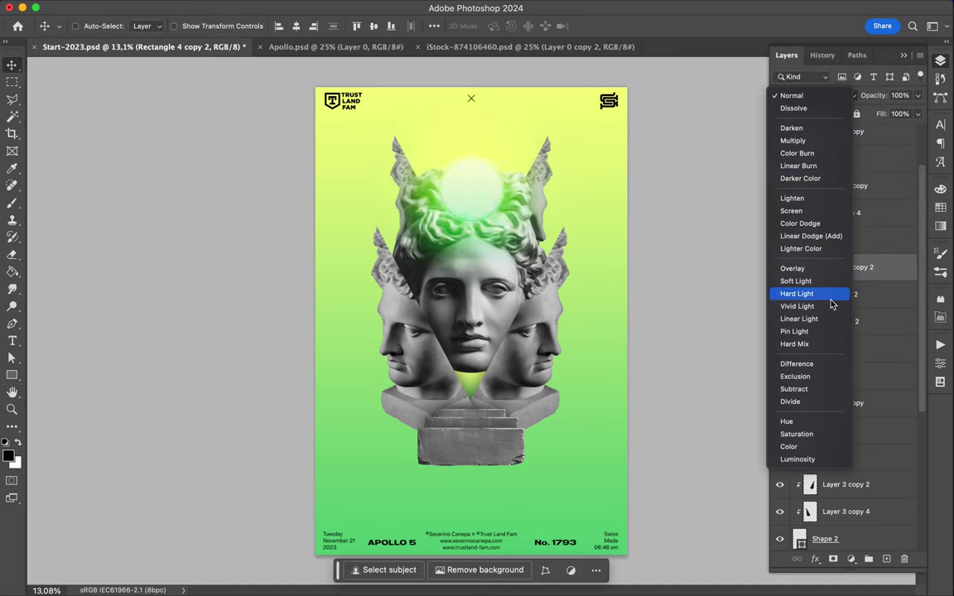
key(Escape)
Delete both glow circle copies and select Rectangle 4 together with Layer 6.
key(Delete)
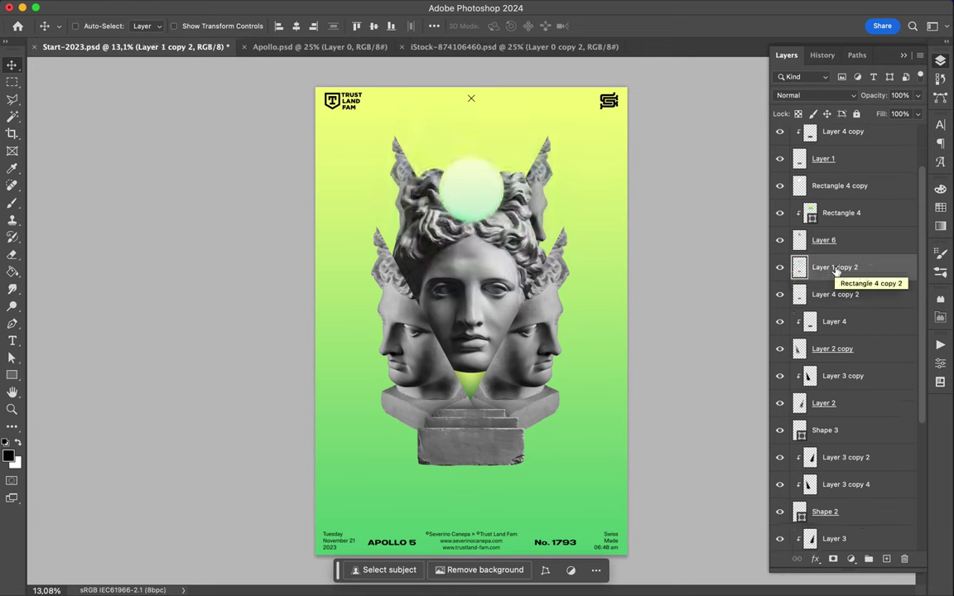
click(836, 186)
key(Delete)
shift+click(854, 213)
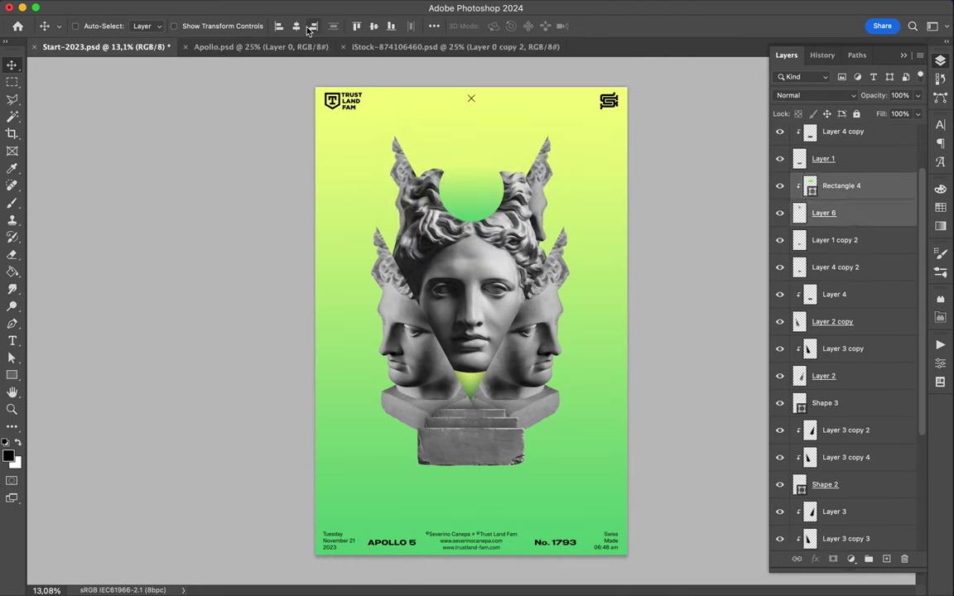
Duplicate gradient Rectangle 3 to the top of the stack, try Vivid Light, and hide it.
scroll(845, 331, down, 10)
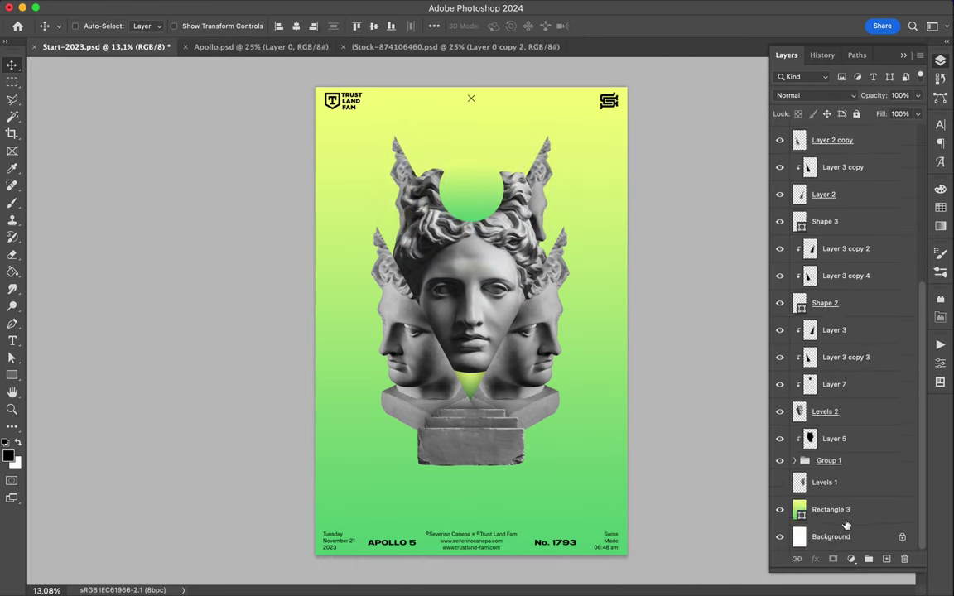
drag(828, 507, 866, 133)
key(shift+1)
key(shift+4)
click(812, 96)
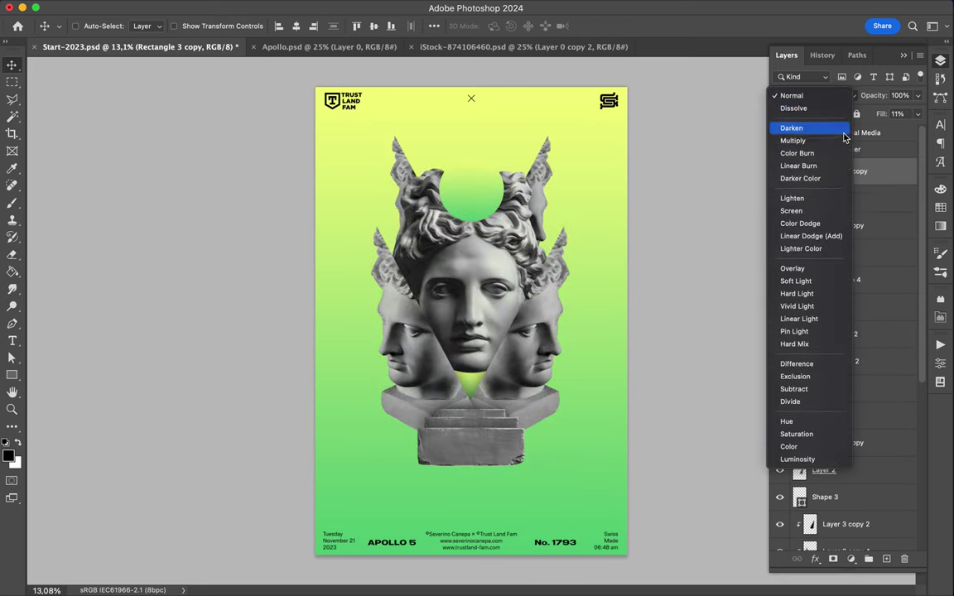
click(835, 306)
key(ctrl+comma)
ctrl+click(485, 178)
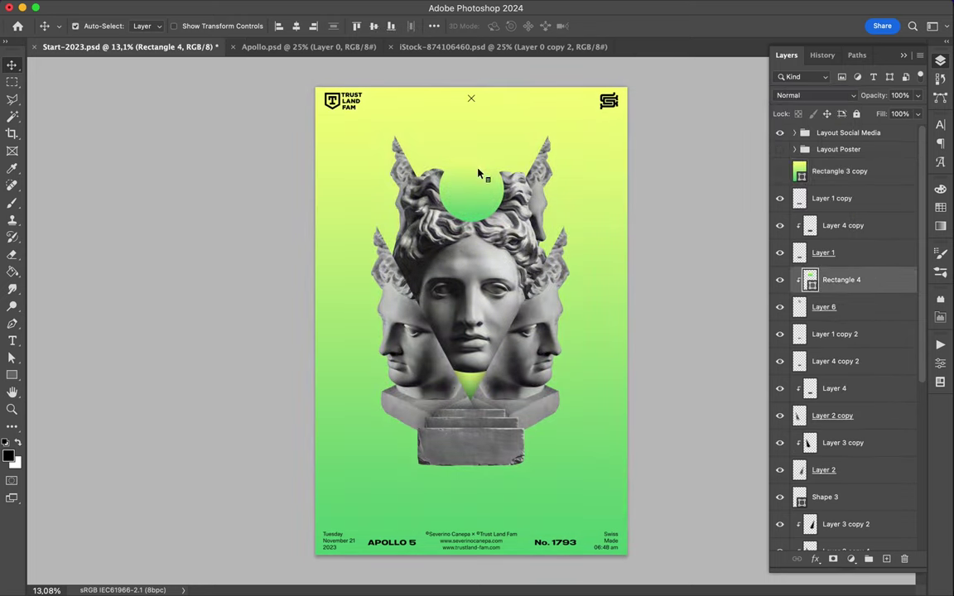
Move Rectangle 4 and Layer 6 down onto the forehead, then save and close Apollo.psd.
drag(490, 174, 554, 240)
drag(507, 210, 475, 235)
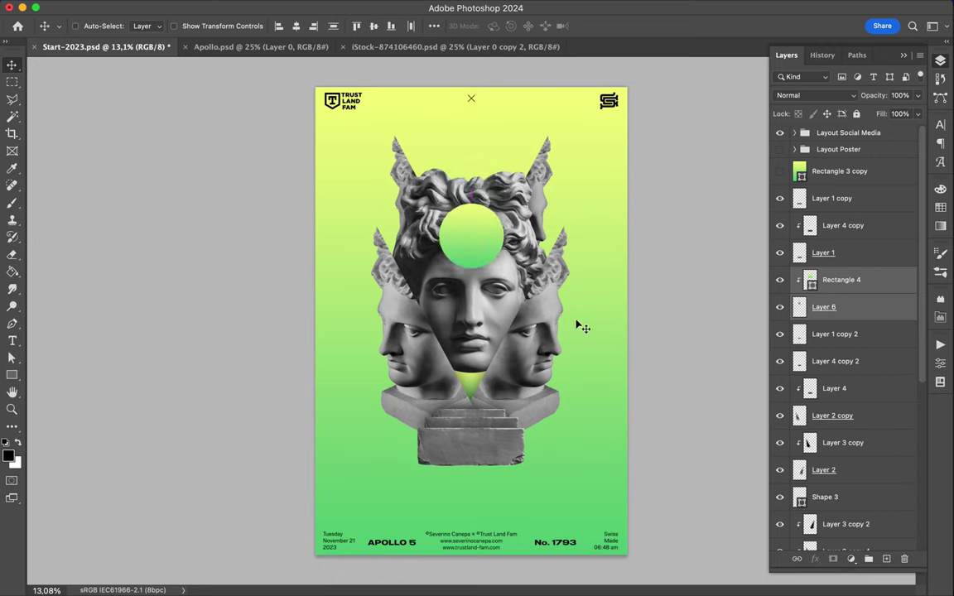
key(ctrl+s)
click(668, 8)
click(687, 41)
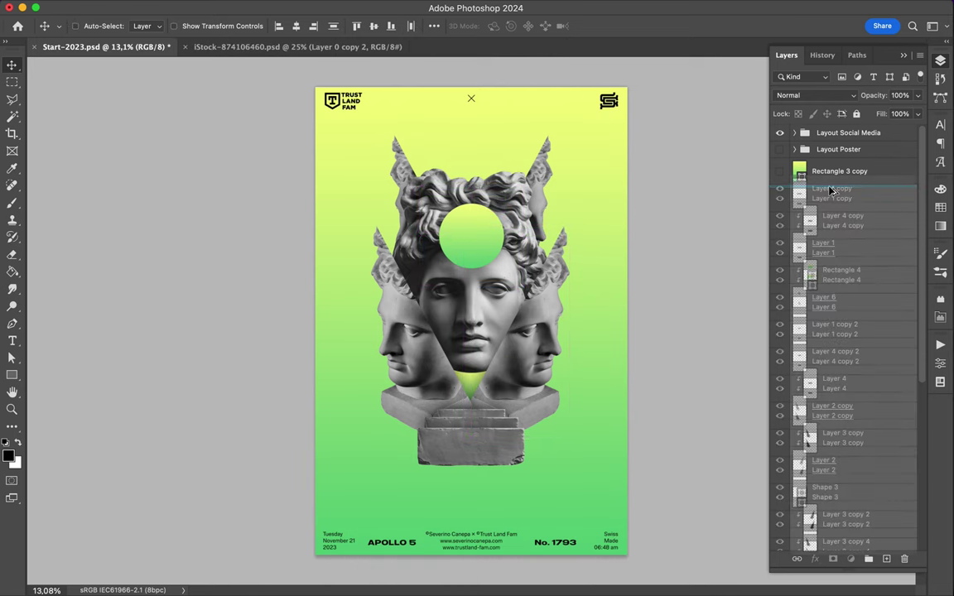
Apply High Pass to the merged statue copy and set it to Overlay at 53% fill.
click(301, 8)
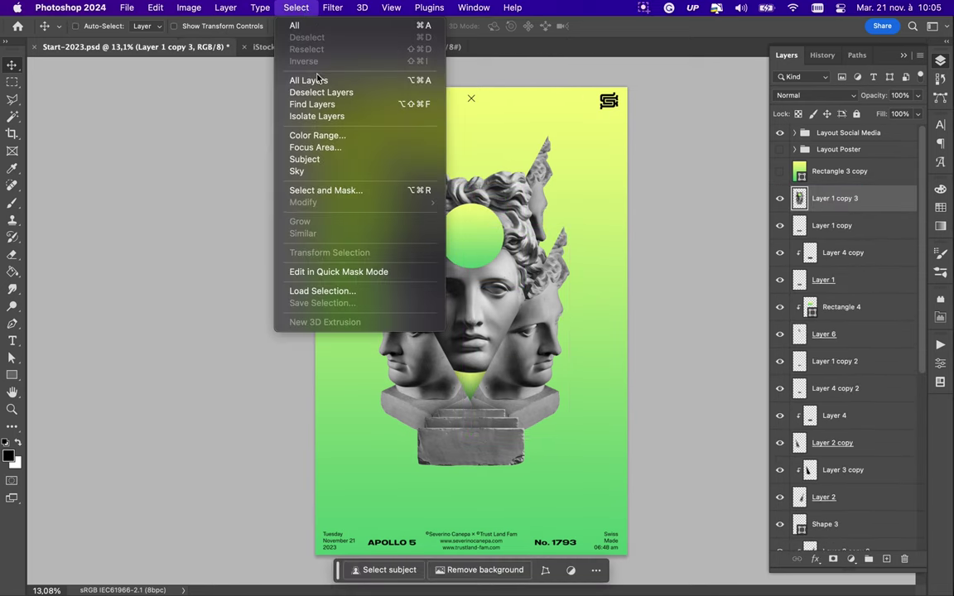
click(547, 298)
drag(58, 209, 72, 214)
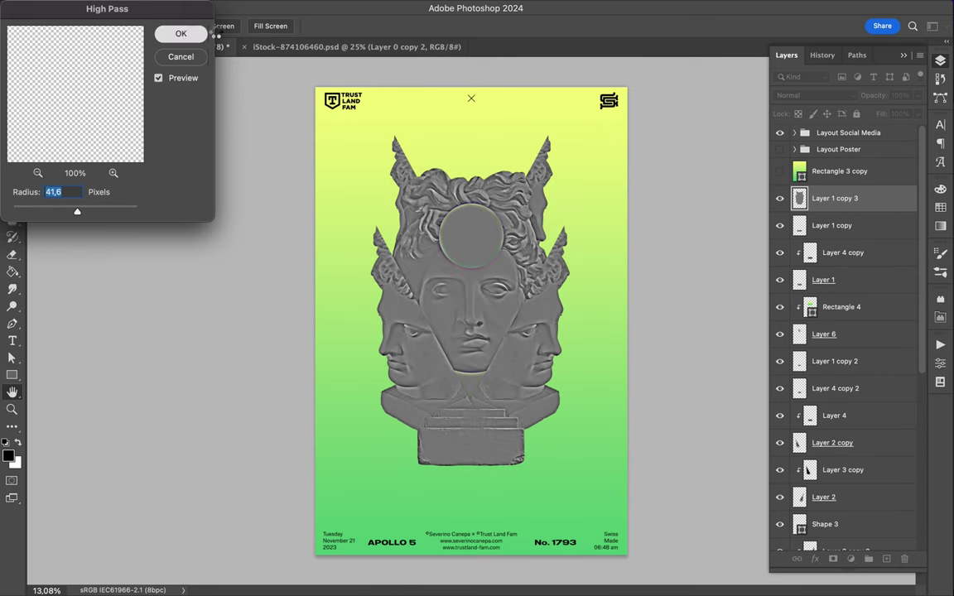
click(842, 97)
scroll(522, 309, up, 5)
drag(918, 113, 855, 169)
scroll(598, 236, down, 5)
Apply Filter > Sharpen to the top statue copy layer.
click(837, 225)
scroll(838, 414, down, 5)
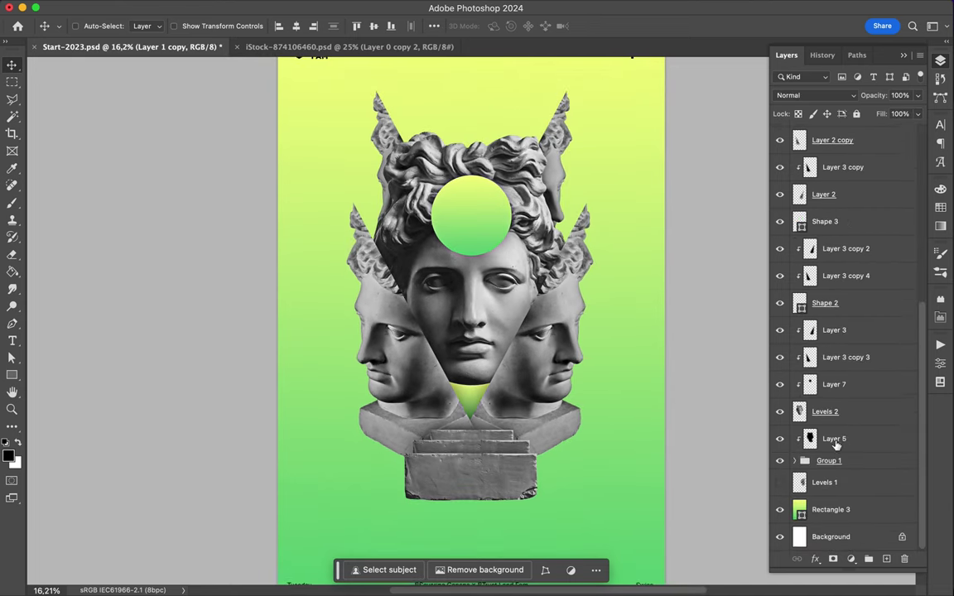
scroll(861, 290, up, 10)
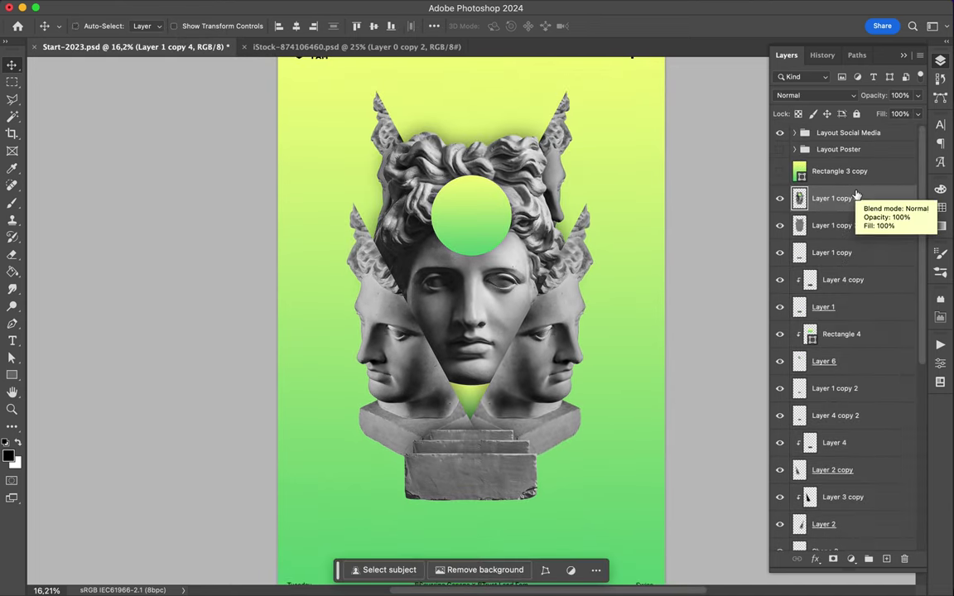
scroll(851, 223, down, 5)
scroll(850, 236, up, 5)
click(837, 271)
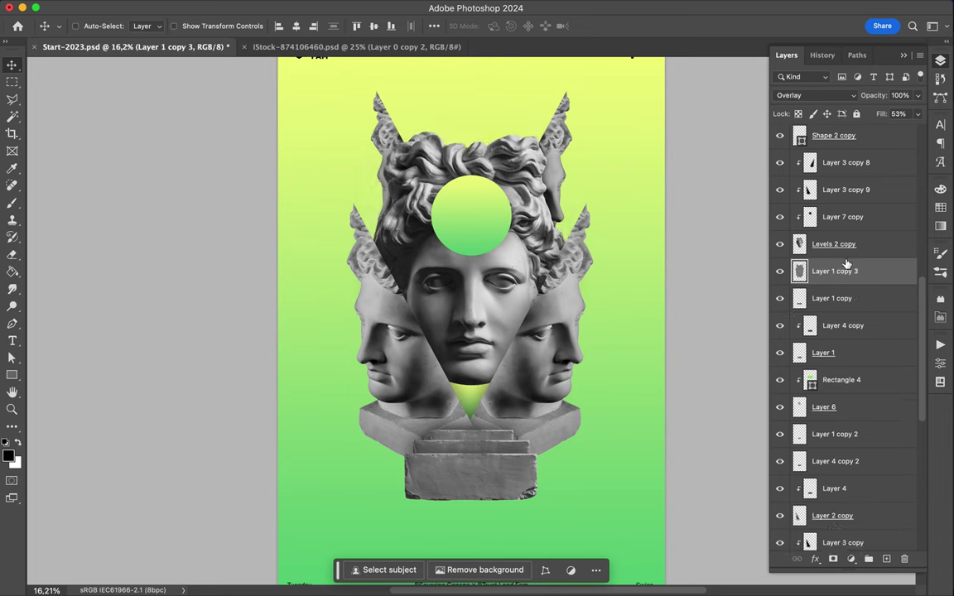
scroll(835, 216, up, 5)
click(332, 7)
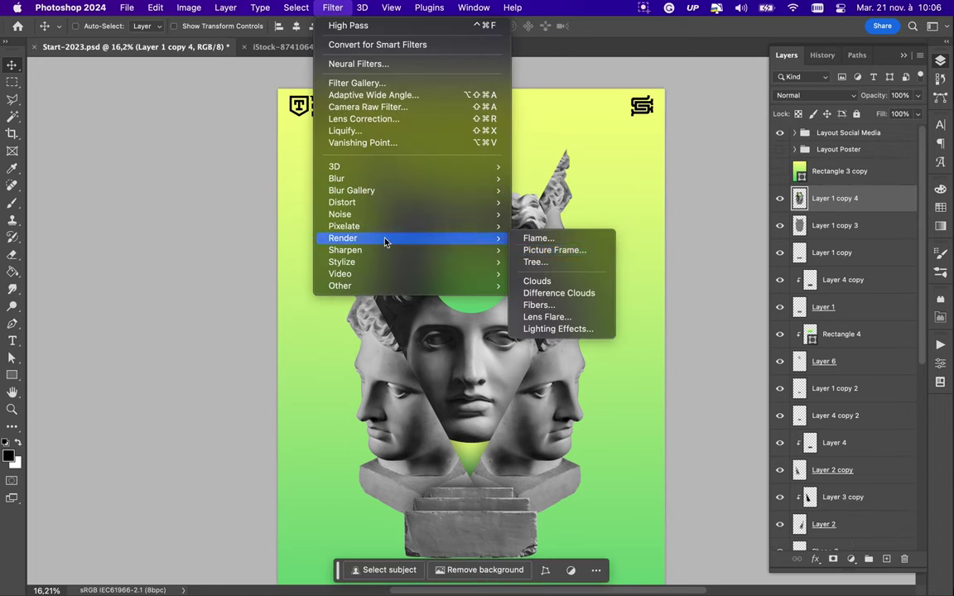
click(530, 262)
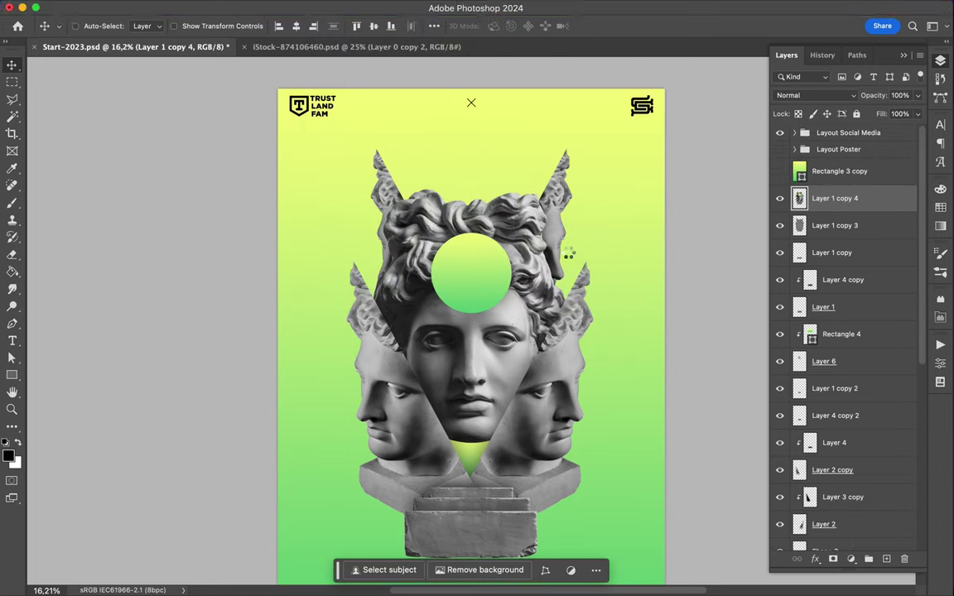
Apply the Sharpen filter again to Layer 1 copy 4.
scroll(406, 215, up, 10)
scroll(405, 224, down, 3)
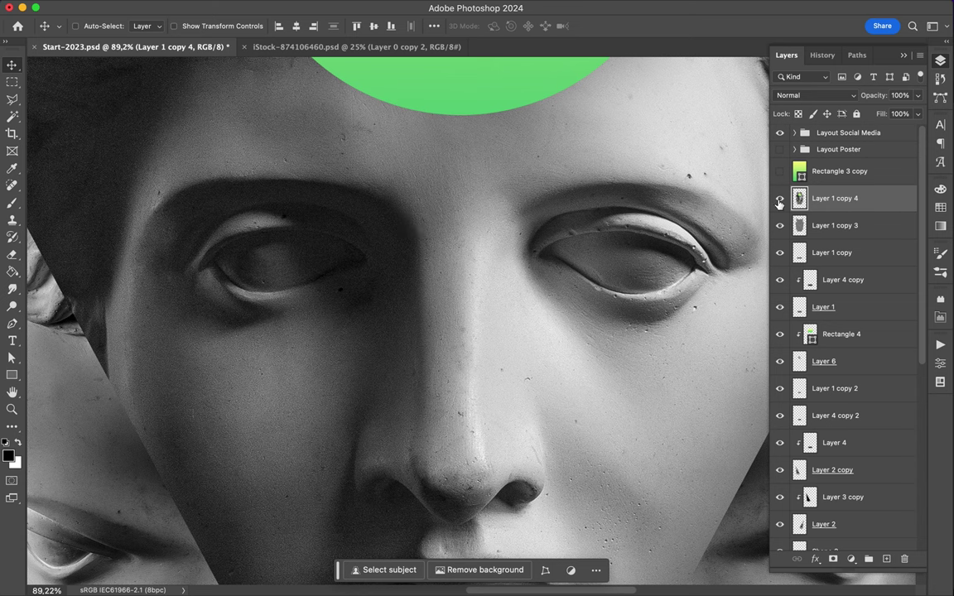
click(333, 7)
mouse_move(345, 250)
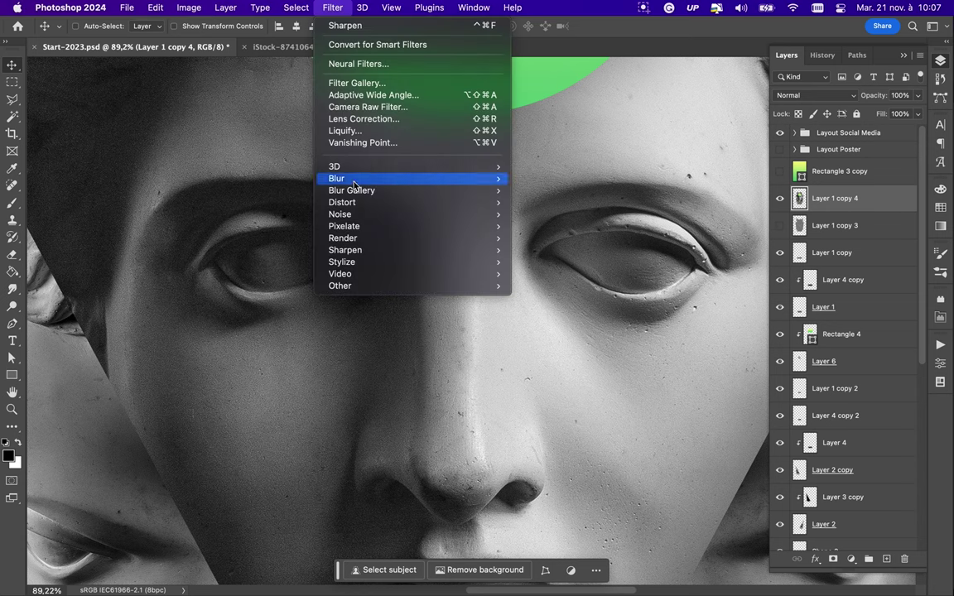
click(539, 250)
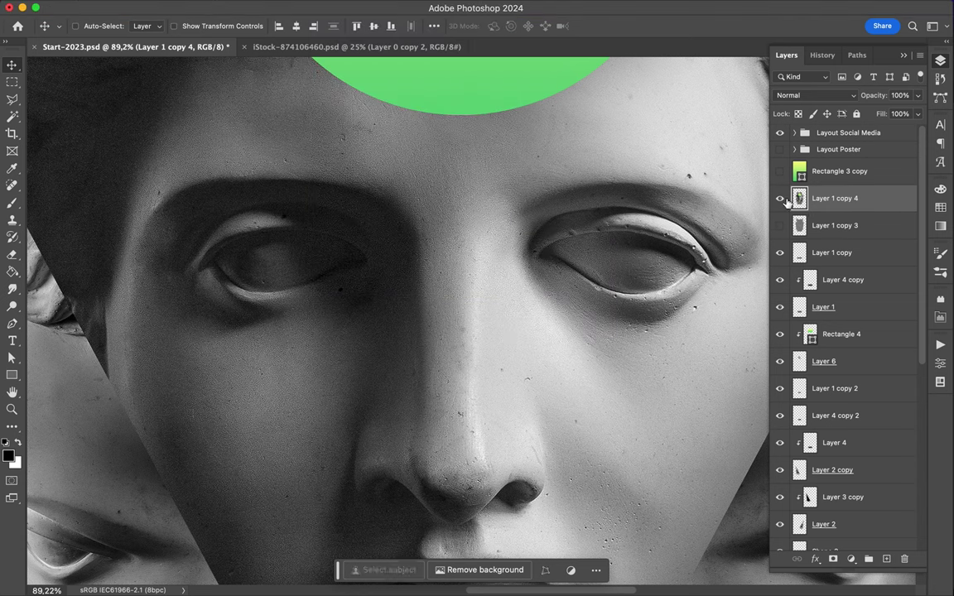
Set the sharpened Layer 1 copy 4 to Overlay blend mode with lowered fill.
click(816, 95)
click(841, 139)
scroll(663, 230, down, 10)
scroll(662, 231, up, 3)
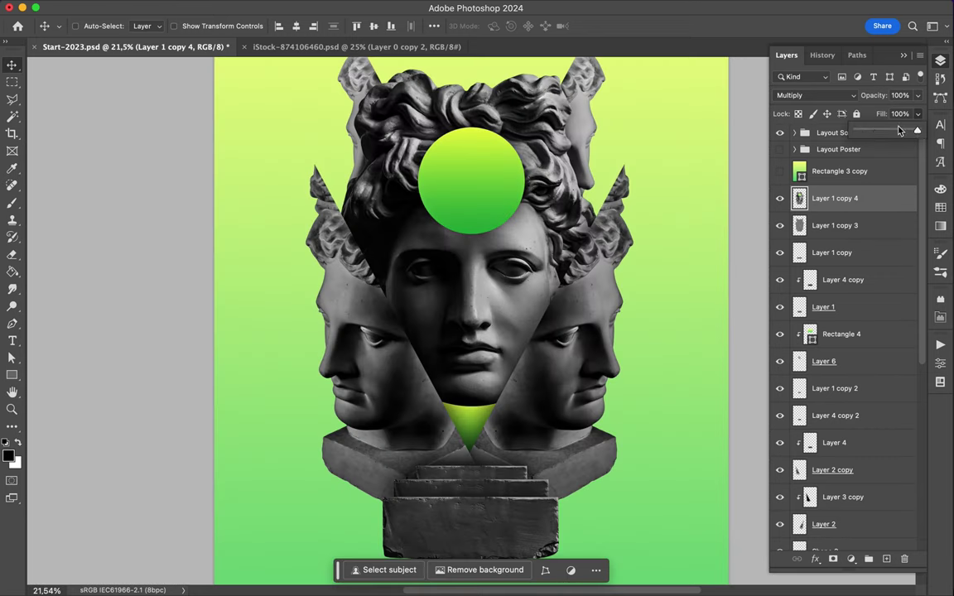
drag(918, 114, 868, 133)
click(850, 93)
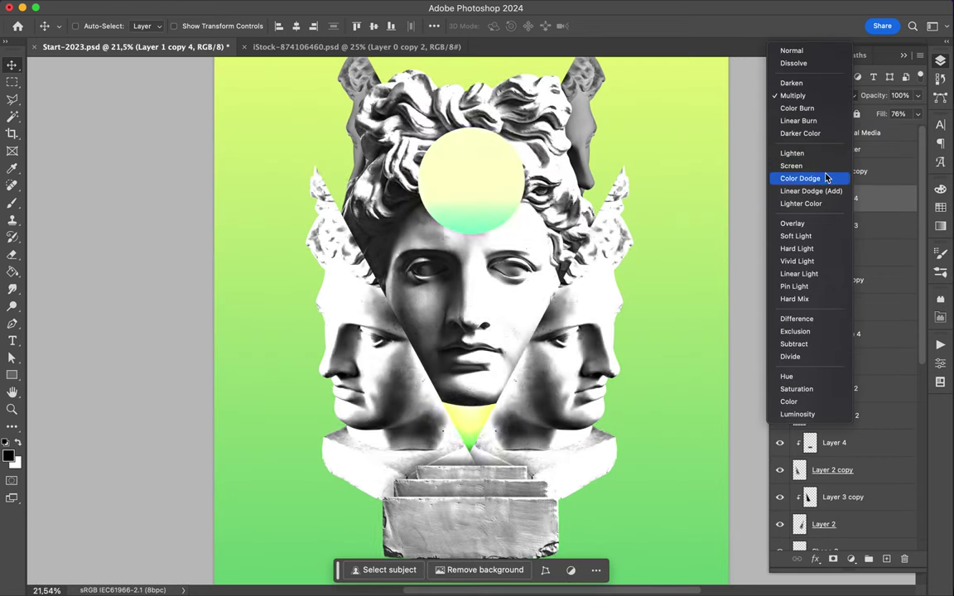
click(823, 220)
click(917, 114)
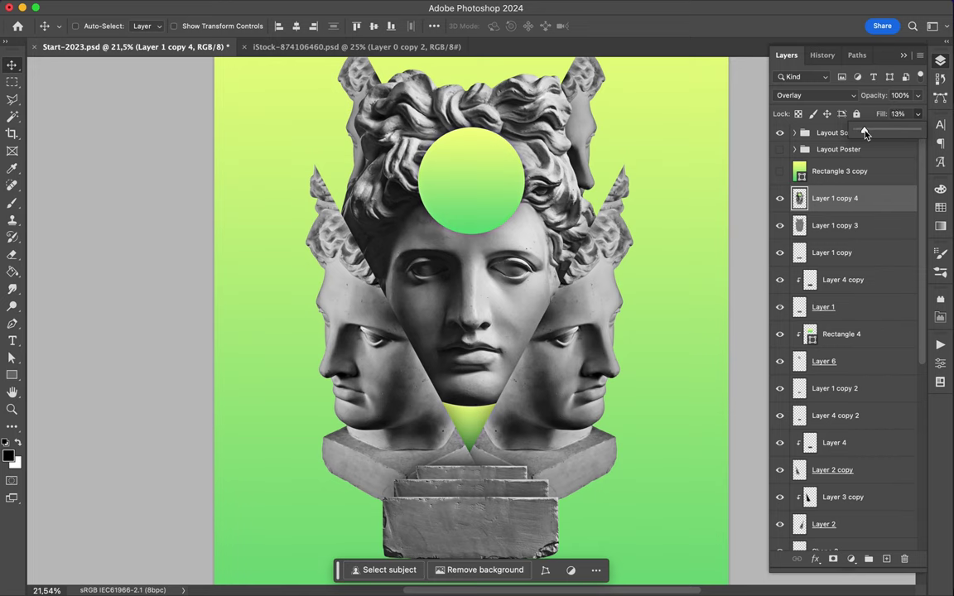
Hide Layer 1 copy 4 and show the gradient copy layer for comparison.
click(779, 198)
scroll(603, 336, down, 3)
scroll(603, 336, down, 2)
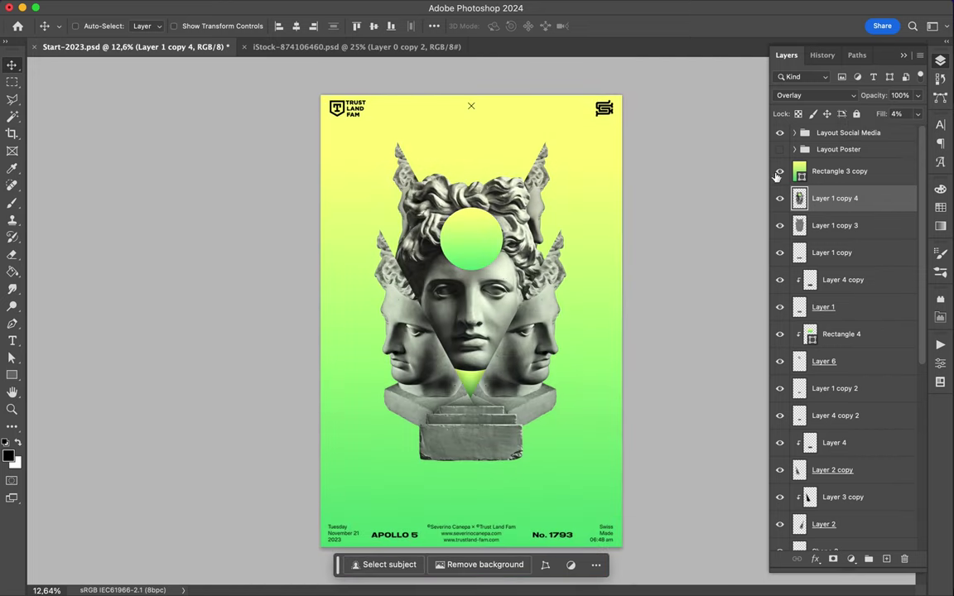
alt+click(799, 184)
click(780, 171)
Set the gradient copy layer (Rectangle 3 copy) to Screen blend mode at 36% fill.
click(850, 170)
click(816, 95)
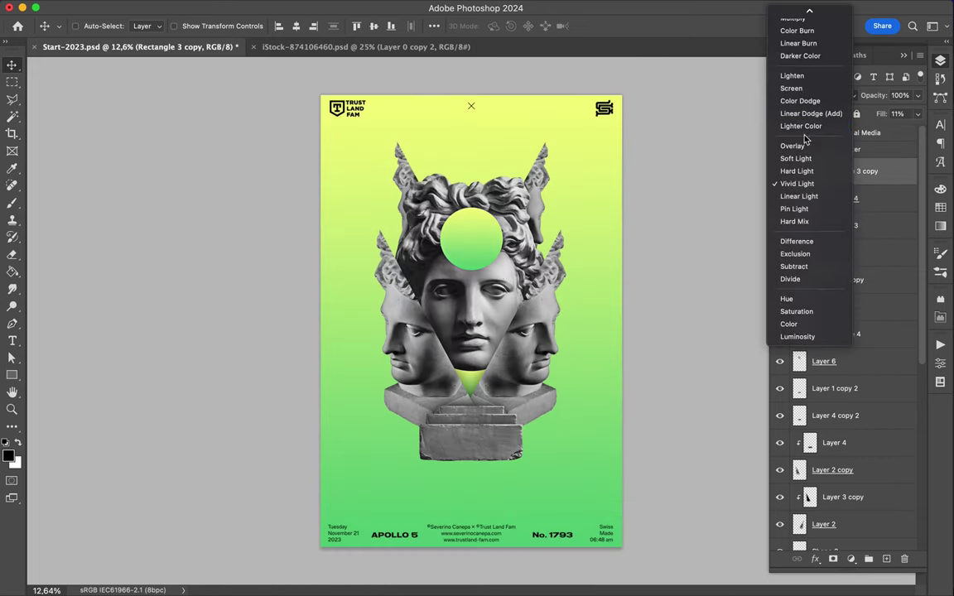
click(808, 56)
click(917, 115)
click(816, 95)
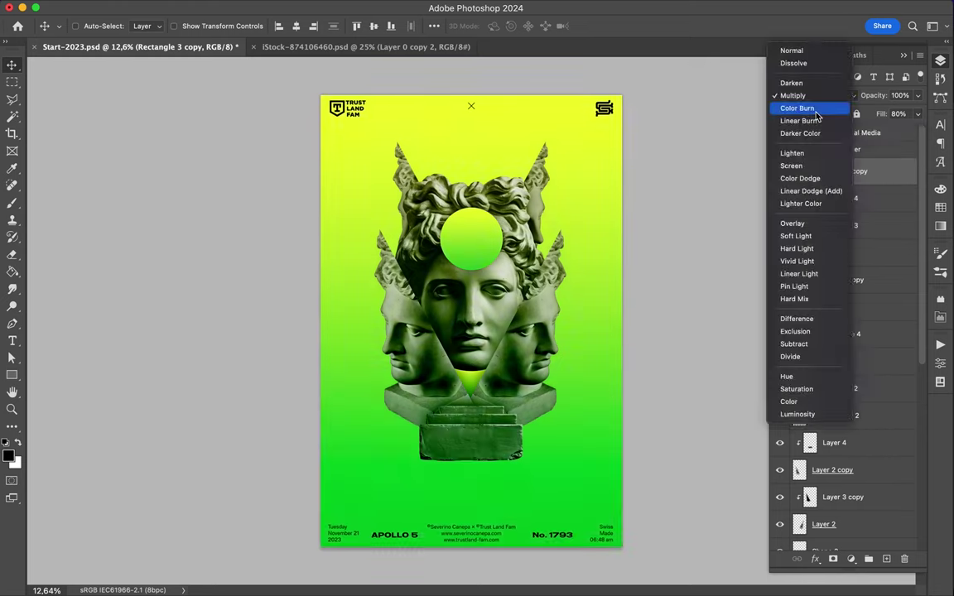
click(791, 165)
drag(900, 130, 878, 131)
Duplicate Layer 1 copy 4 above the gradient as copy 5 at 28% fill, and save.
click(857, 199)
drag(858, 198, 858, 165)
drag(918, 113, 886, 134)
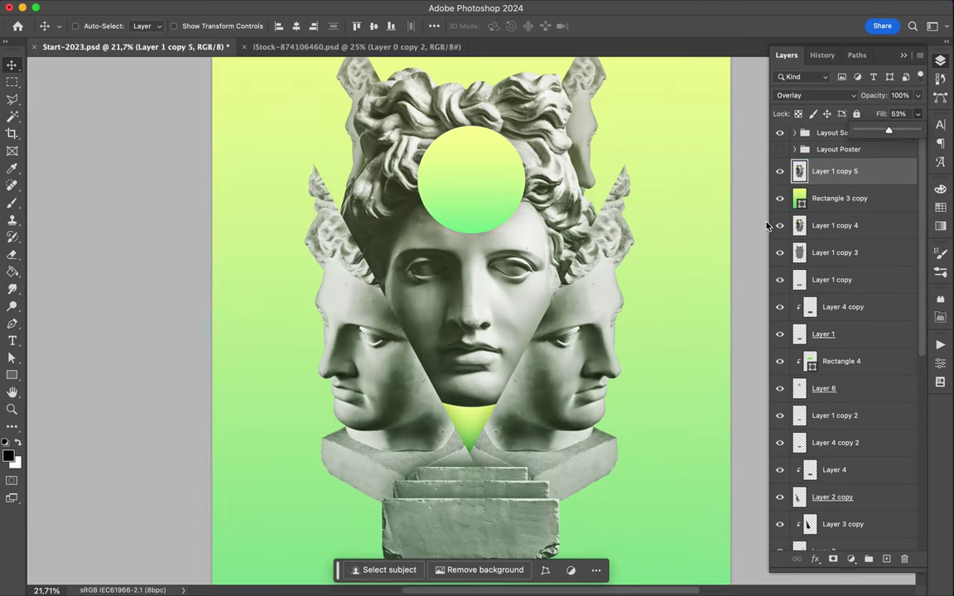
click(857, 199)
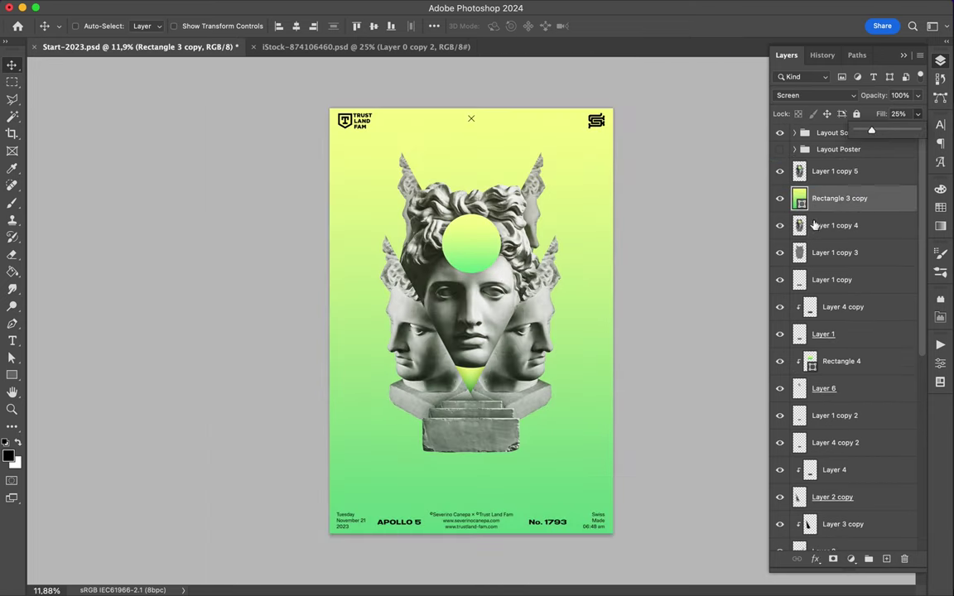
click(837, 171)
drag(918, 113, 874, 131)
key(ctrl+s)
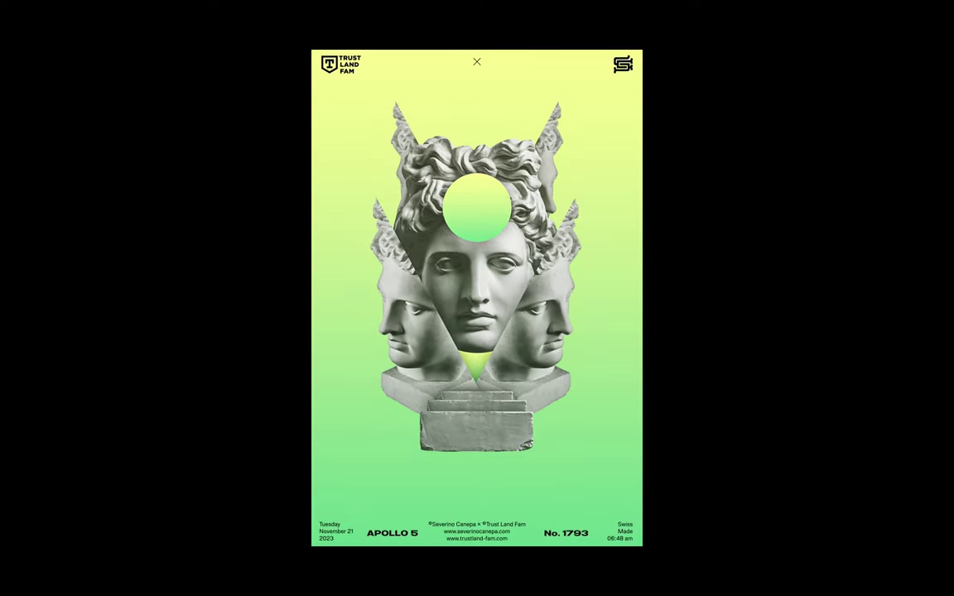